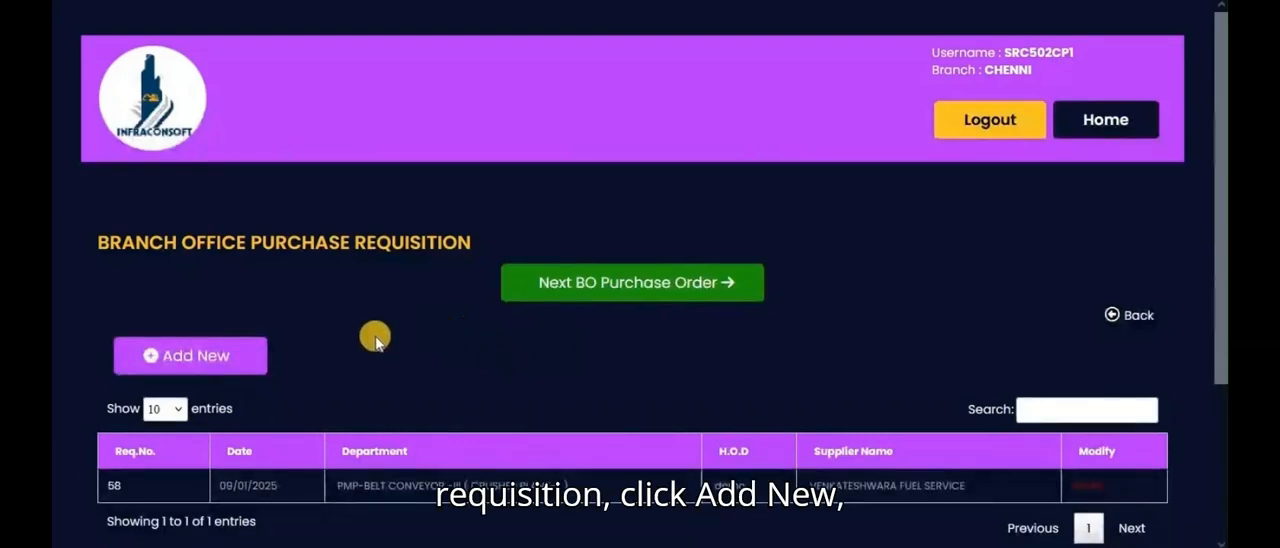
Step: Start a new branch office purchase requisition and choose S123 GAS & GAS as its supplier
{"action": "left_click", "coordinate": [235, 368]}
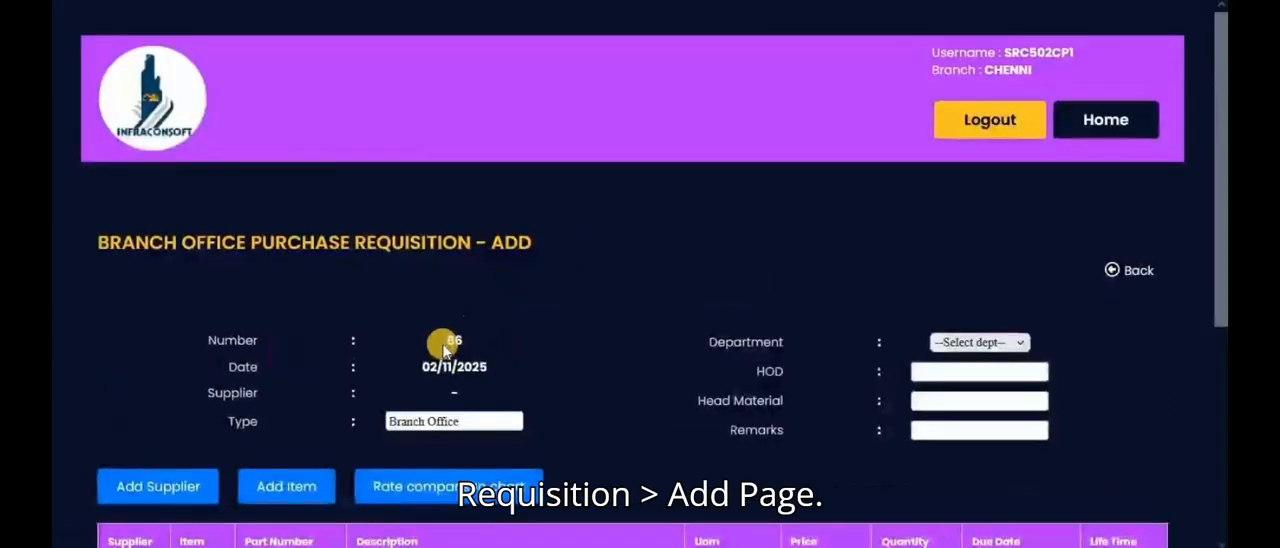
{"action": "scroll", "coordinate": [430, 348], "scroll_direction": "down", "scroll_amount": 1}
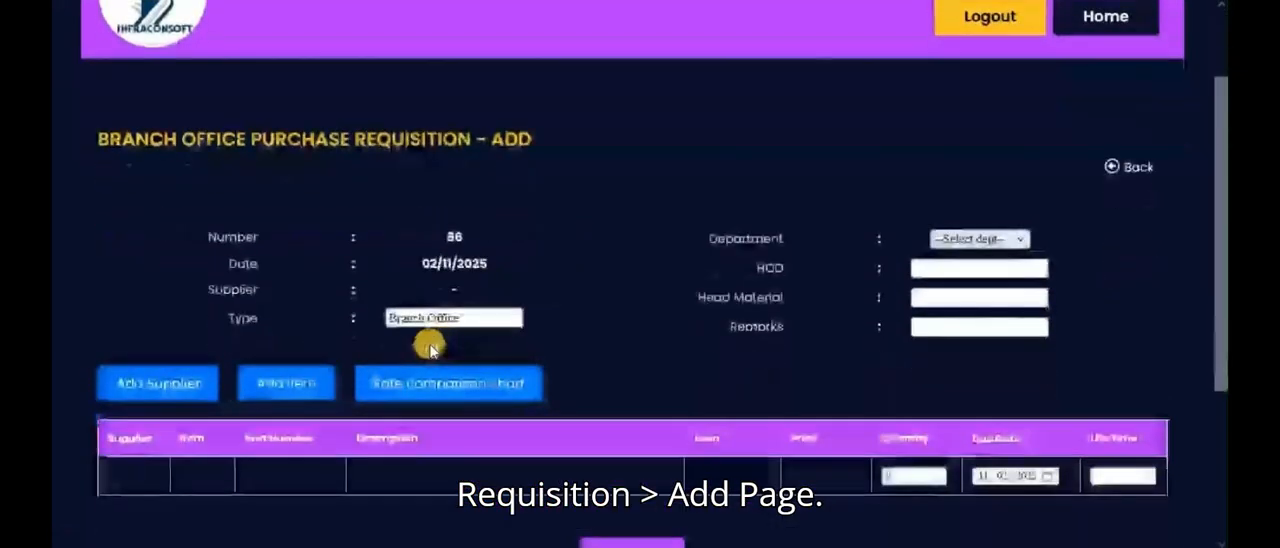
{"action": "left_click", "coordinate": [168, 383]}
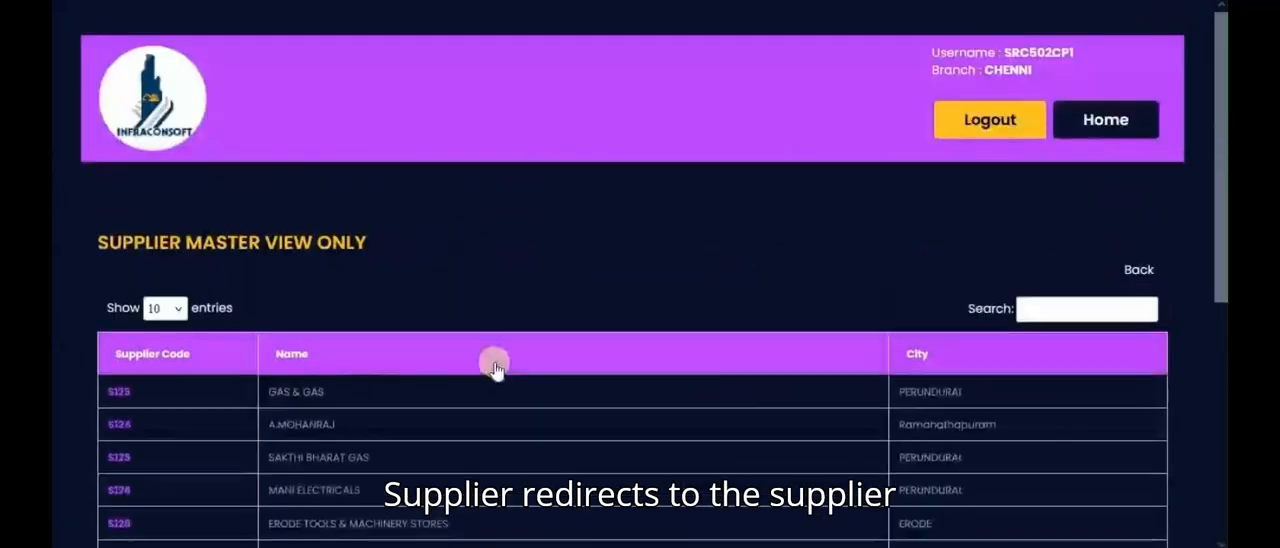
{"action": "scroll", "coordinate": [494, 365], "scroll_direction": "down", "scroll_amount": 2}
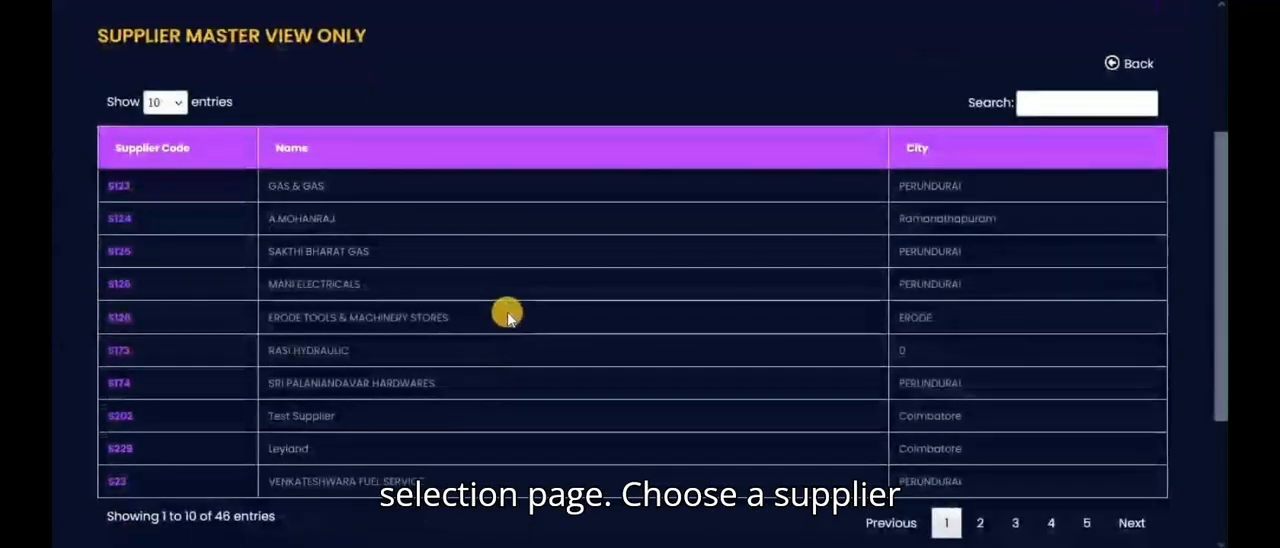
{"action": "left_click", "coordinate": [118, 186]}
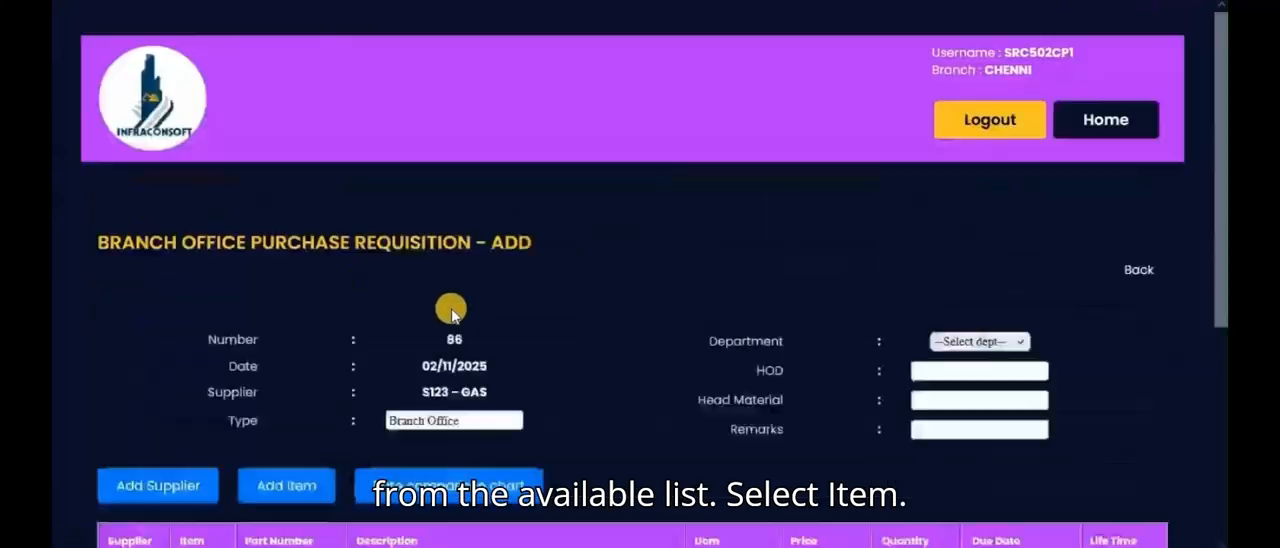
Step: Add the OXYGEN GAS item, code 559101090, to the requisition
{"action": "scroll", "coordinate": [460, 310], "scroll_direction": "down", "scroll_amount": 1}
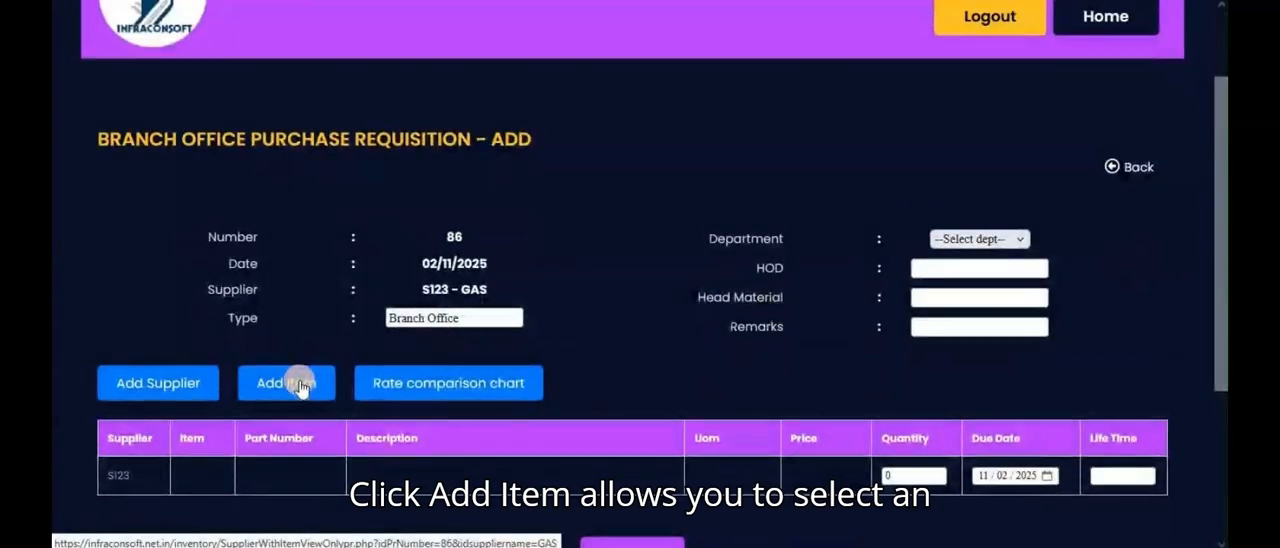
{"action": "left_click", "coordinate": [318, 383]}
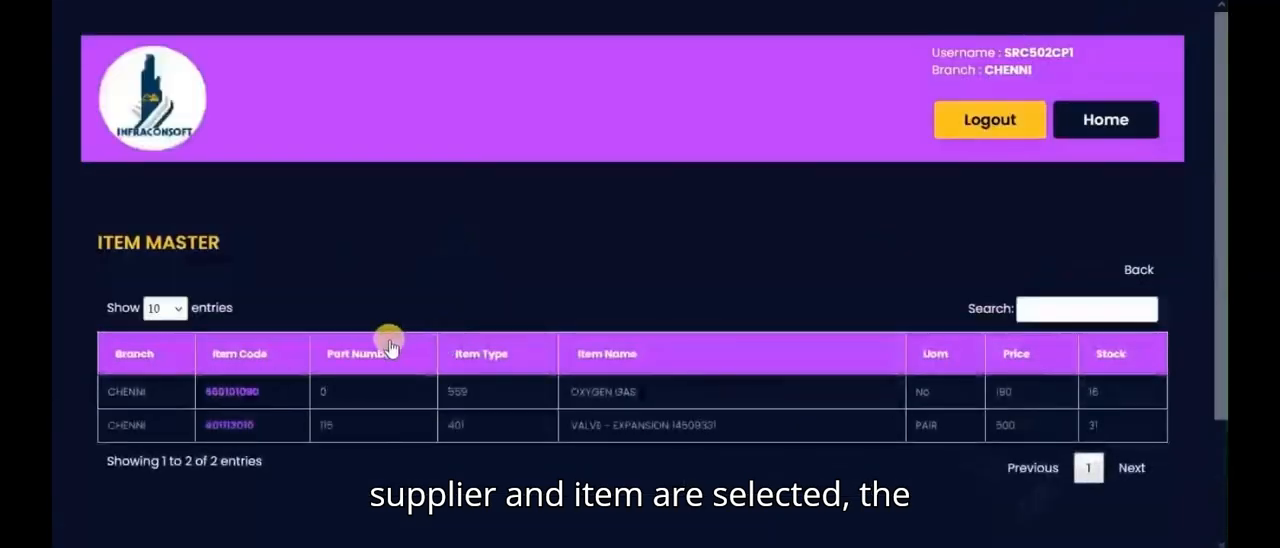
{"action": "left_click", "coordinate": [247, 393]}
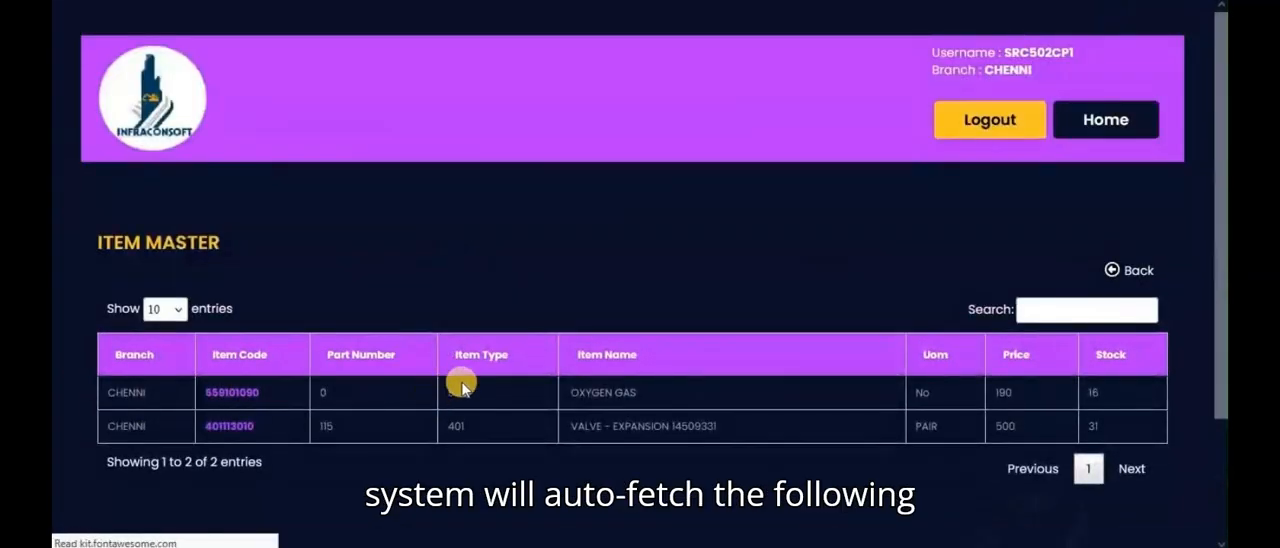
Step: Set the requisition's department to QUARRY and go through its HOD, Head Material and Remarks fields
{"action": "scroll", "coordinate": [490, 368], "scroll_direction": "down", "scroll_amount": 2}
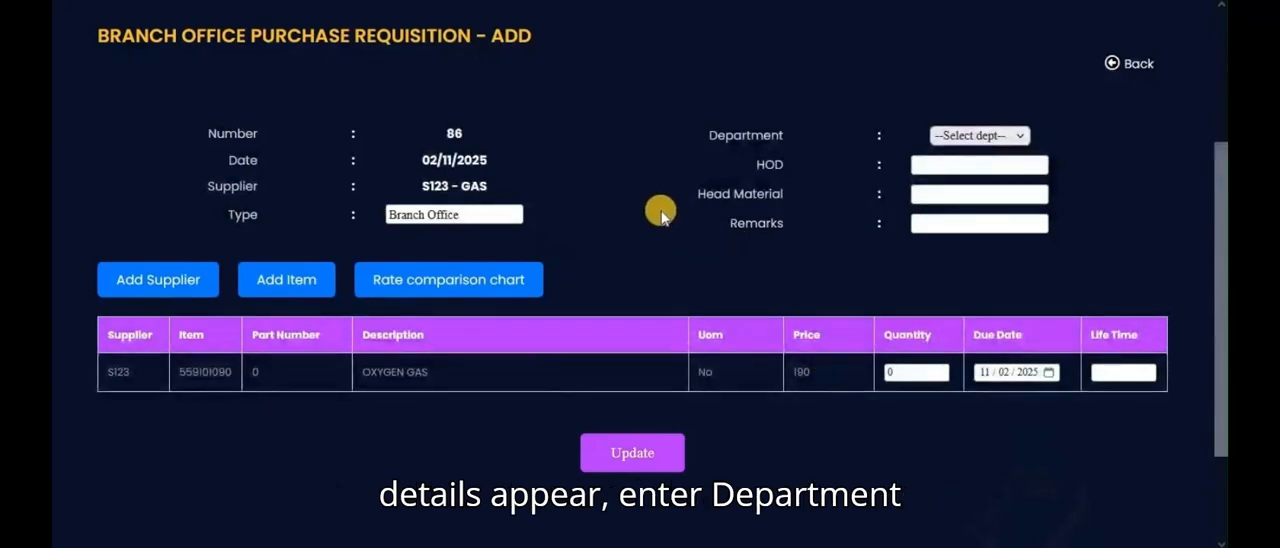
{"action": "left_click", "coordinate": [947, 140]}
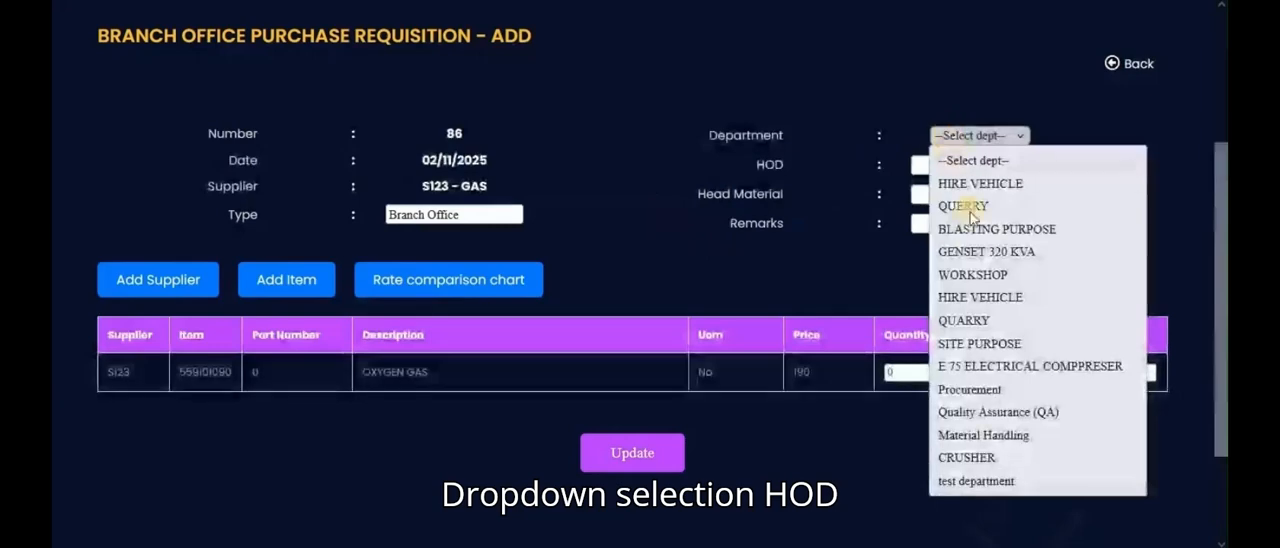
{"action": "left_click", "coordinate": [973, 319]}
{"action": "left_click", "coordinate": [935, 168]}
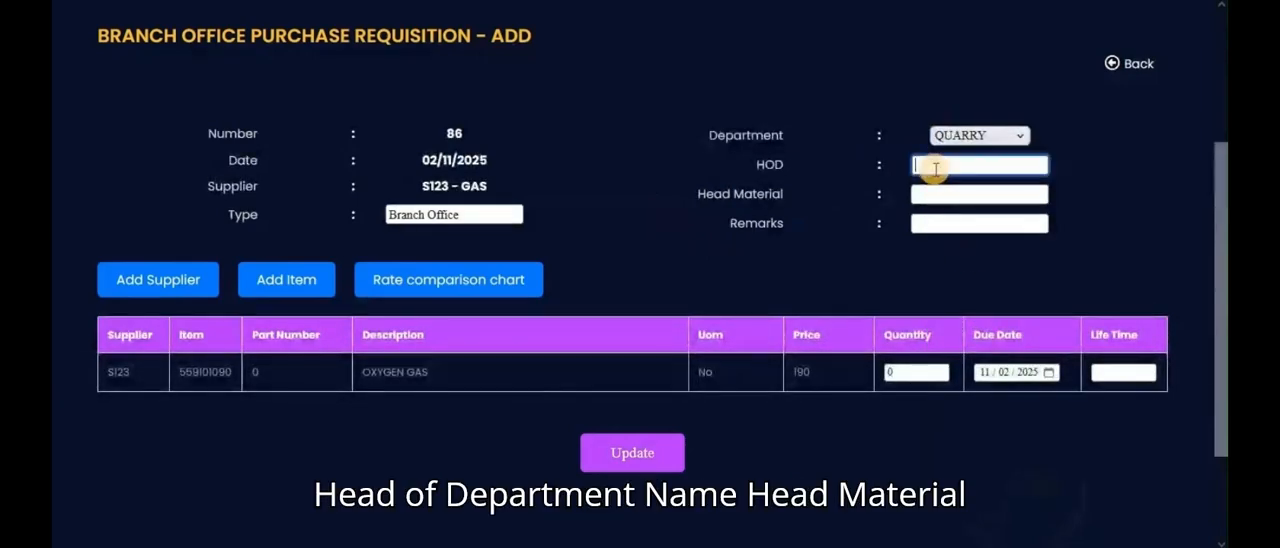
{"action": "left_click", "coordinate": [934, 192]}
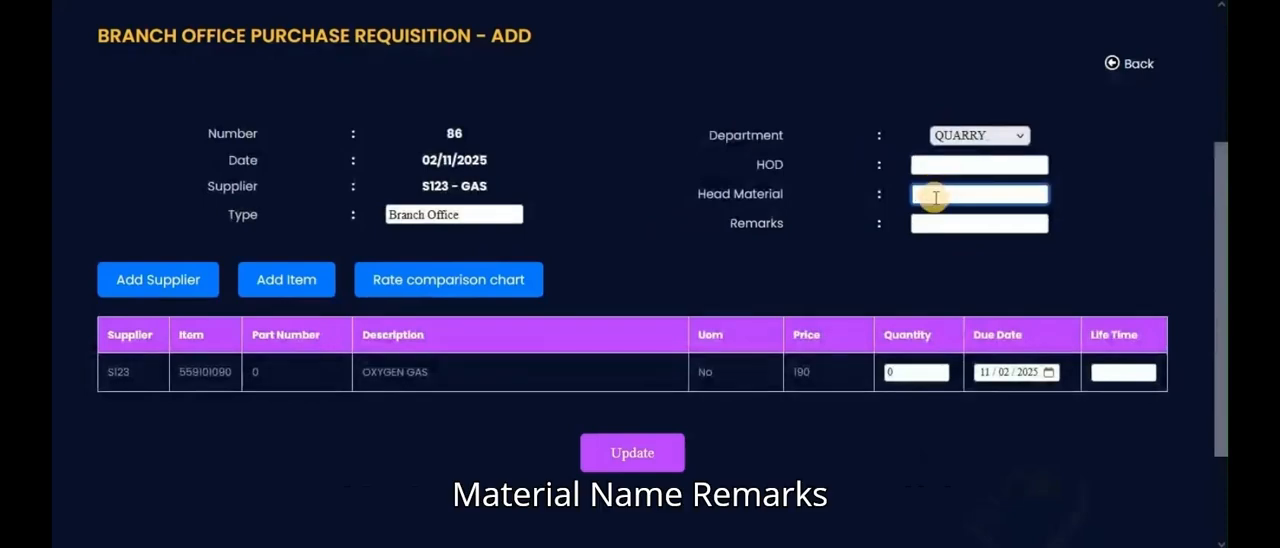
{"action": "left_click", "coordinate": [937, 222]}
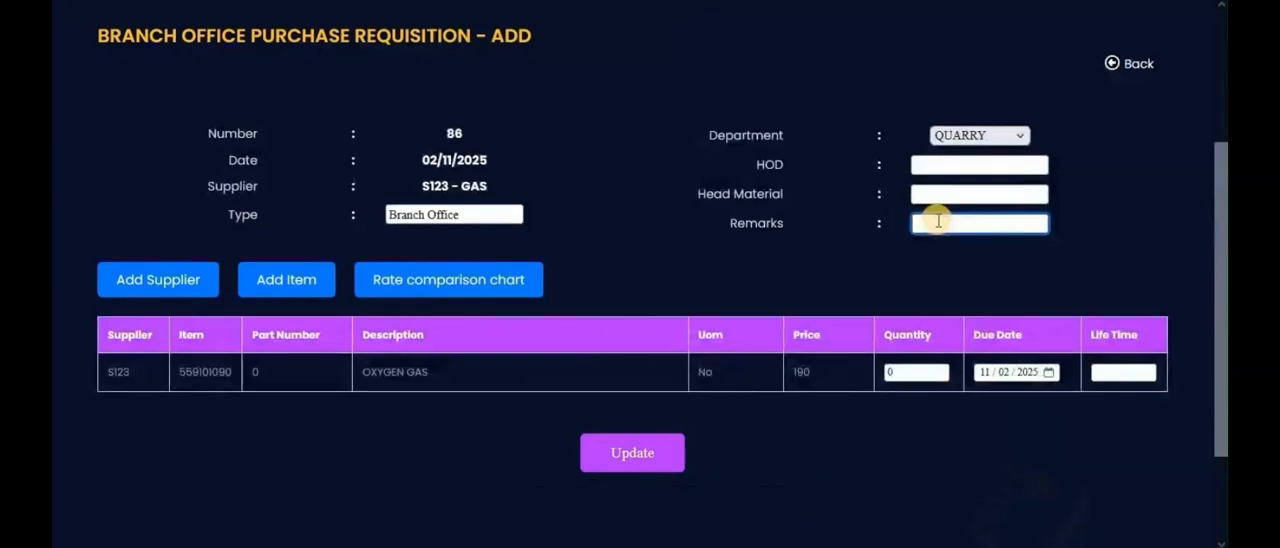
Step: Go to the oxygen gas item's quantity, pick 11/02/2025 as its due date and set its life time to 1
{"action": "left_click", "coordinate": [911, 371]}
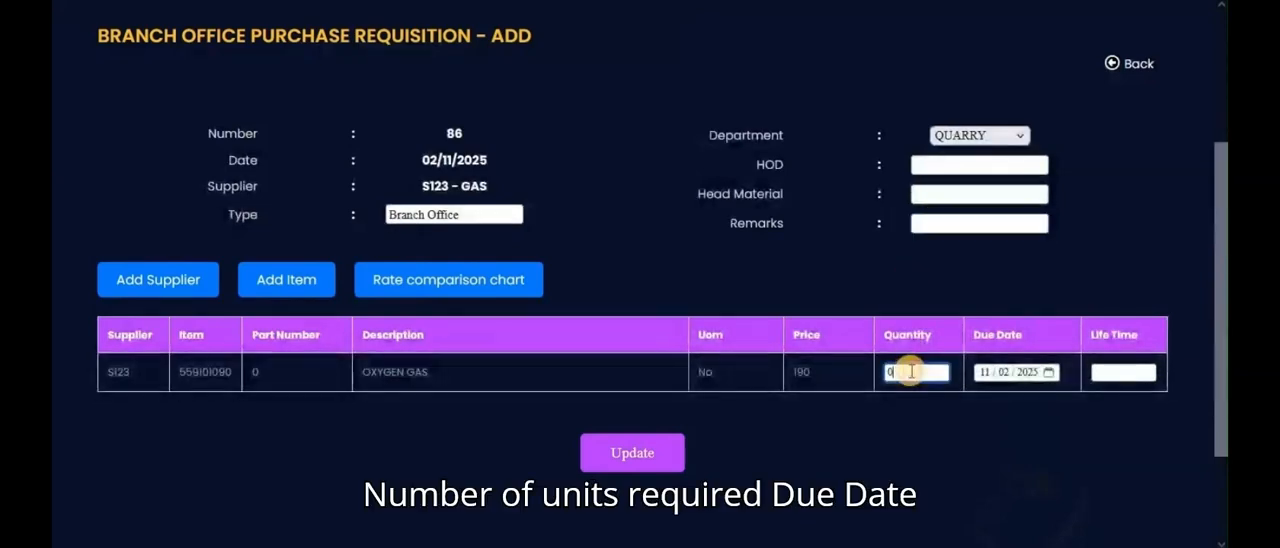
{"action": "left_click", "coordinate": [1050, 372]}
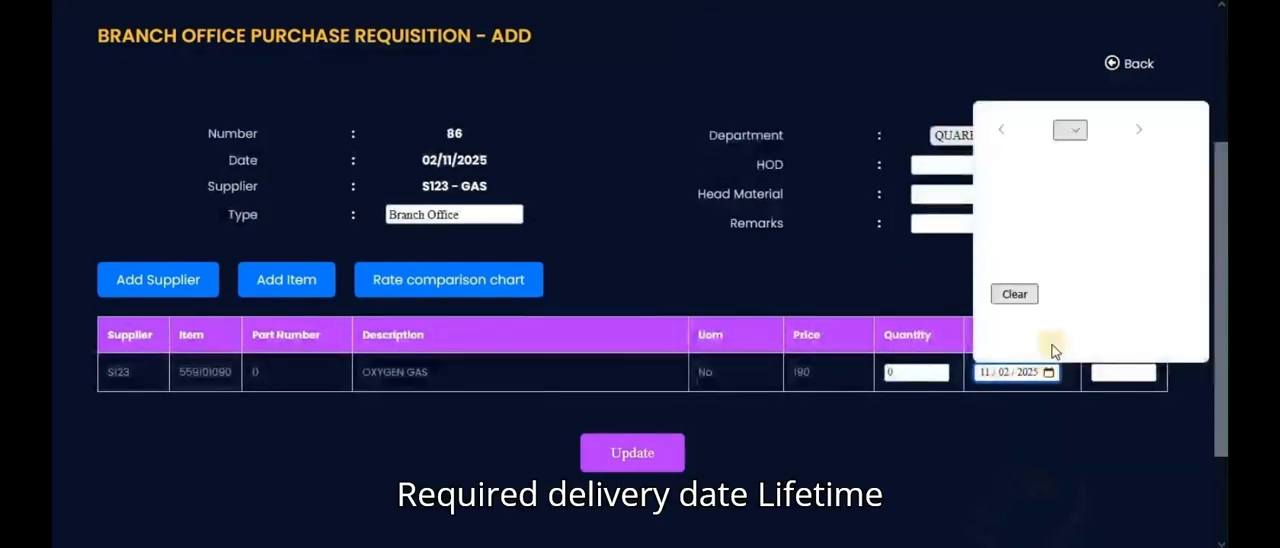
{"action": "left_click", "coordinate": [1070, 234]}
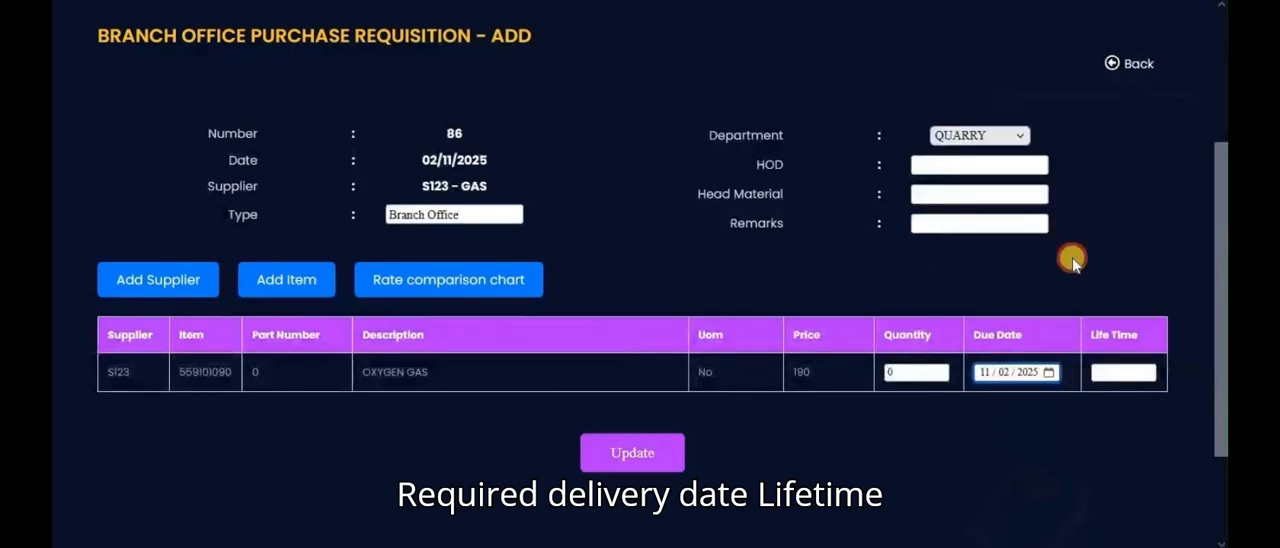
{"action": "left_click", "coordinate": [1104, 372]}
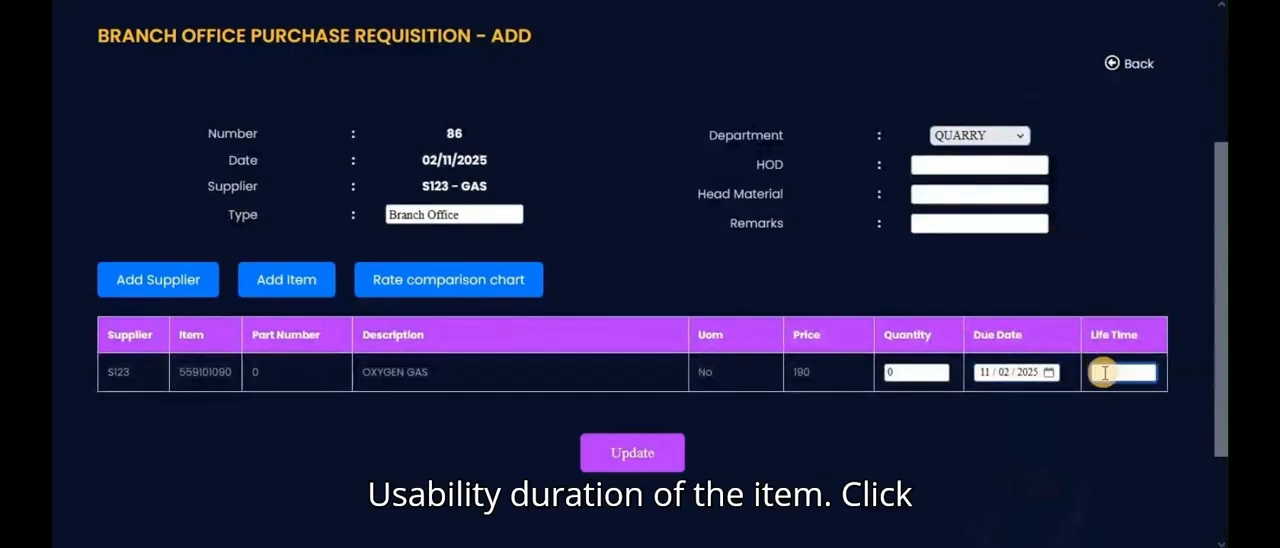
{"action": "type", "text": "1"}
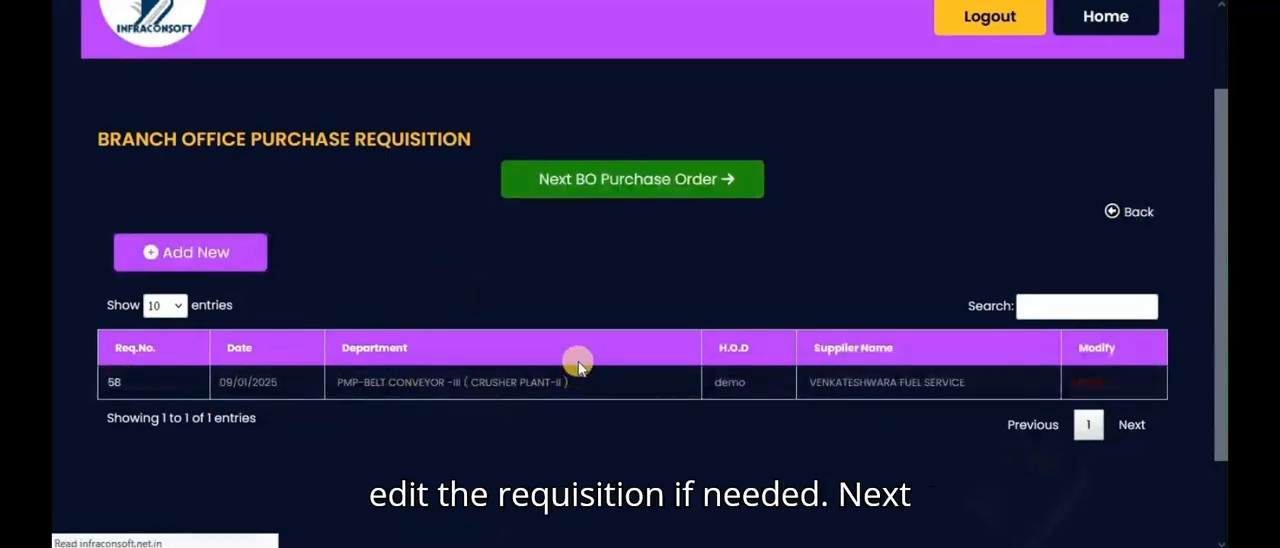
Step: View the details of the existing VENKATESHWARA FUEL SERVICE requisition
{"action": "scroll", "coordinate": [572, 345], "scroll_direction": "down", "scroll_amount": 2}
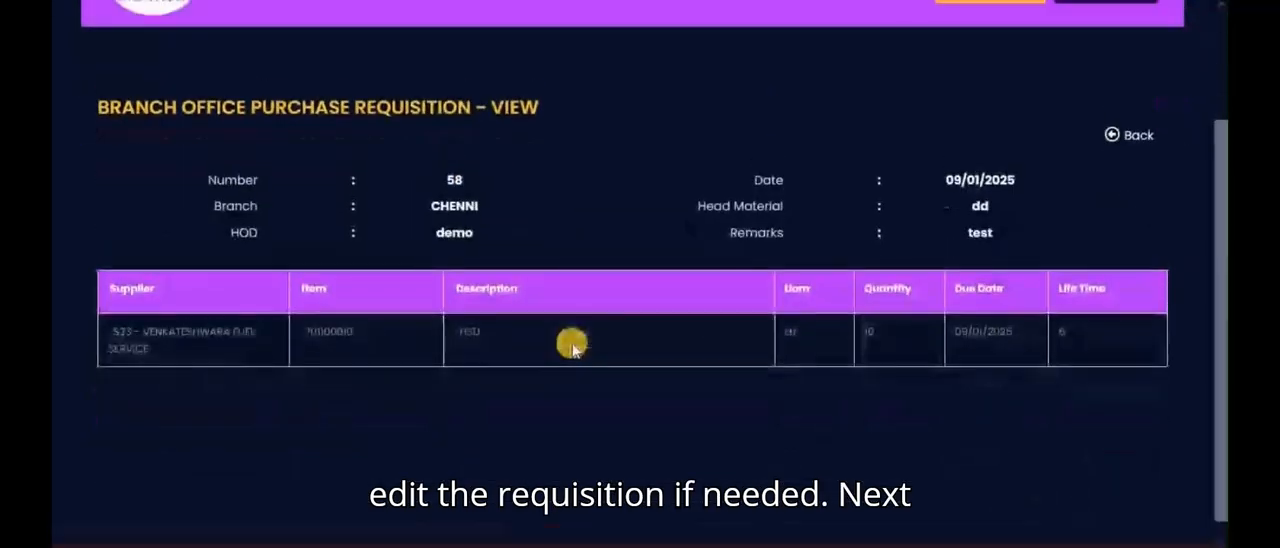
{"action": "scroll", "coordinate": [572, 345], "scroll_direction": "up", "scroll_amount": 2}
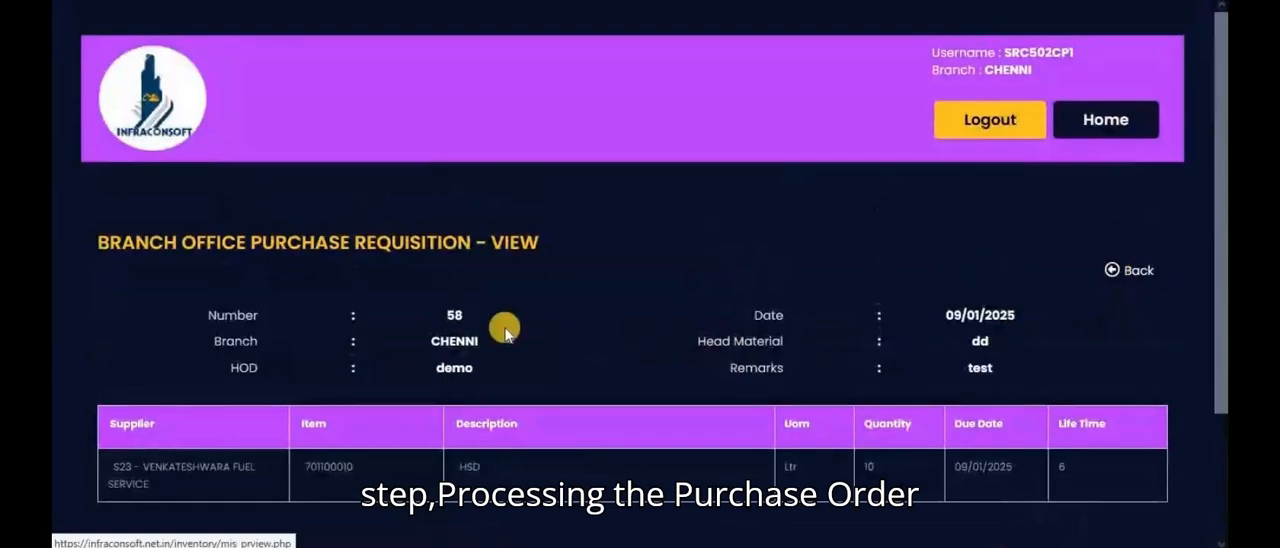
Step: Open the Branch Office Purchase Order page and start adding a new purchase order
{"action": "scroll", "coordinate": [587, 376], "scroll_direction": "down", "scroll_amount": 1}
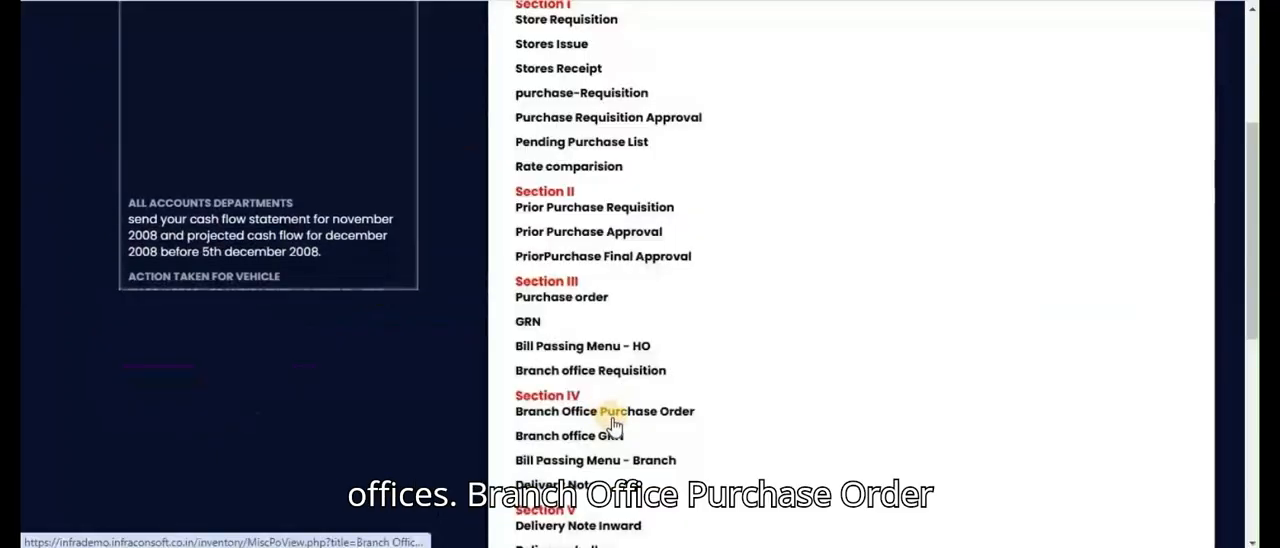
{"action": "left_click", "coordinate": [612, 420]}
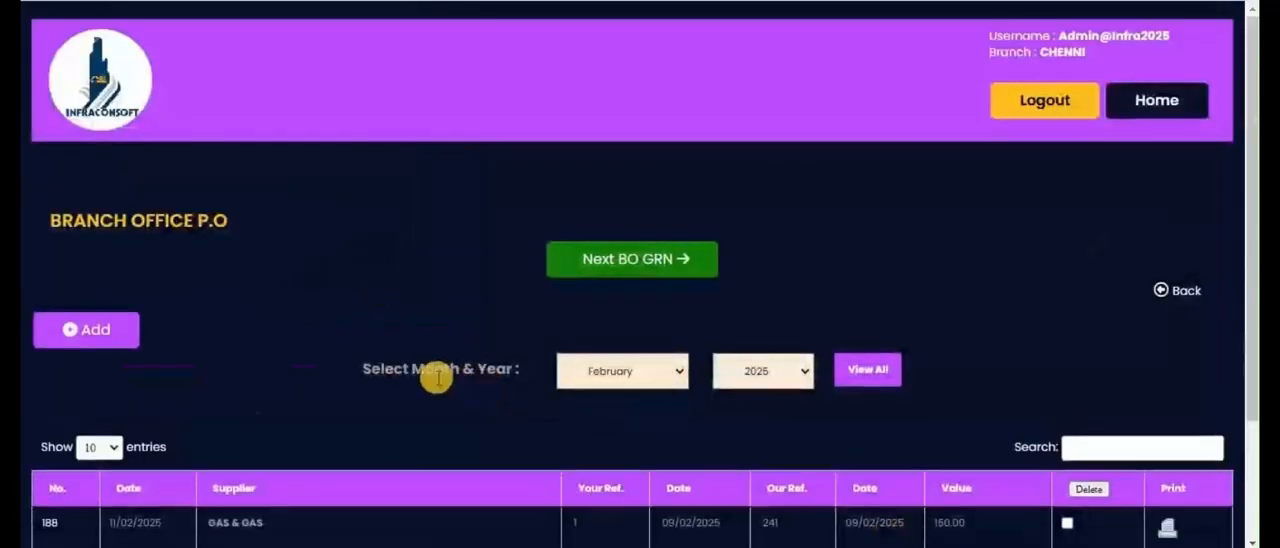
{"action": "scroll", "coordinate": [435, 380], "scroll_direction": "down", "scroll_amount": 3}
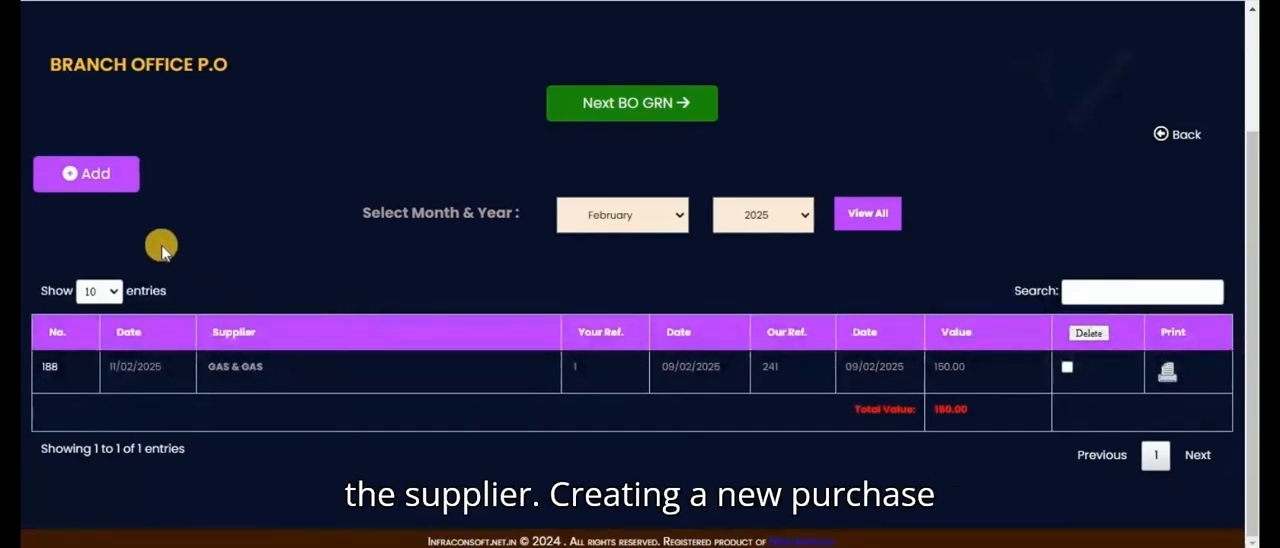
{"action": "left_click", "coordinate": [104, 178]}
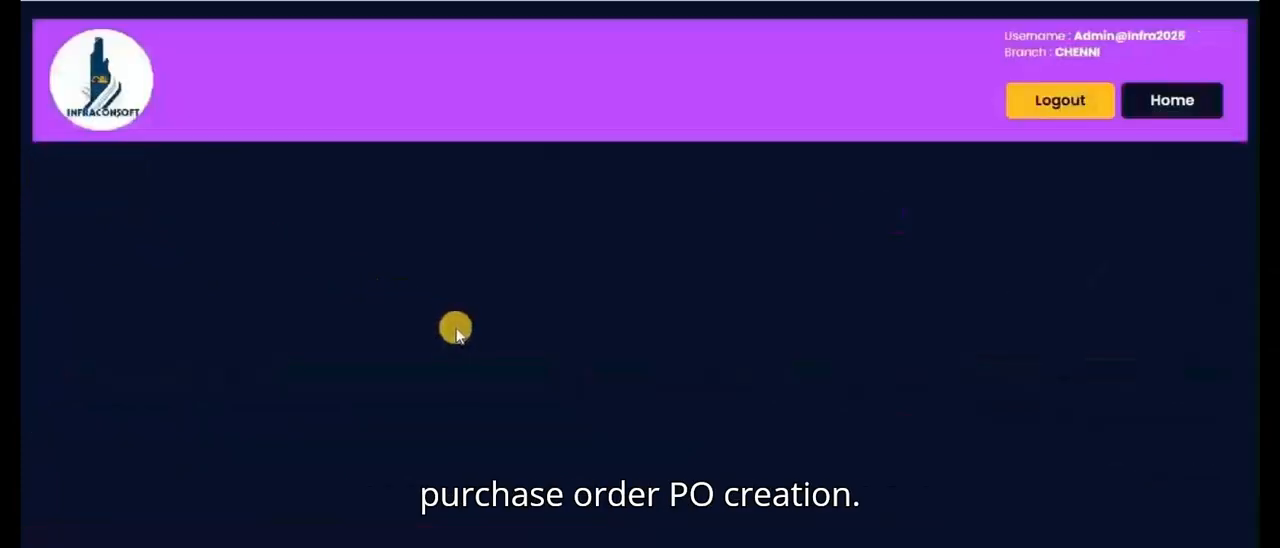
Step: Go through the freight charges, delivery method and remarks in the purchase order summary, and update the order
{"action": "scroll", "coordinate": [386, 346], "scroll_direction": "down", "scroll_amount": 1}
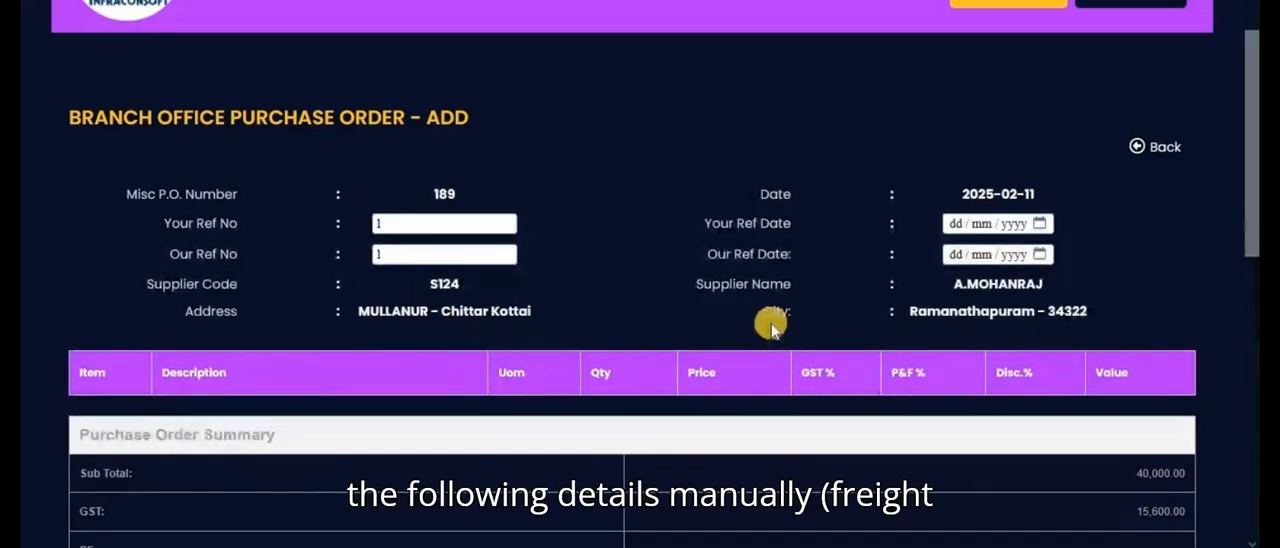
{"action": "scroll", "coordinate": [711, 329], "scroll_direction": "down", "scroll_amount": 3}
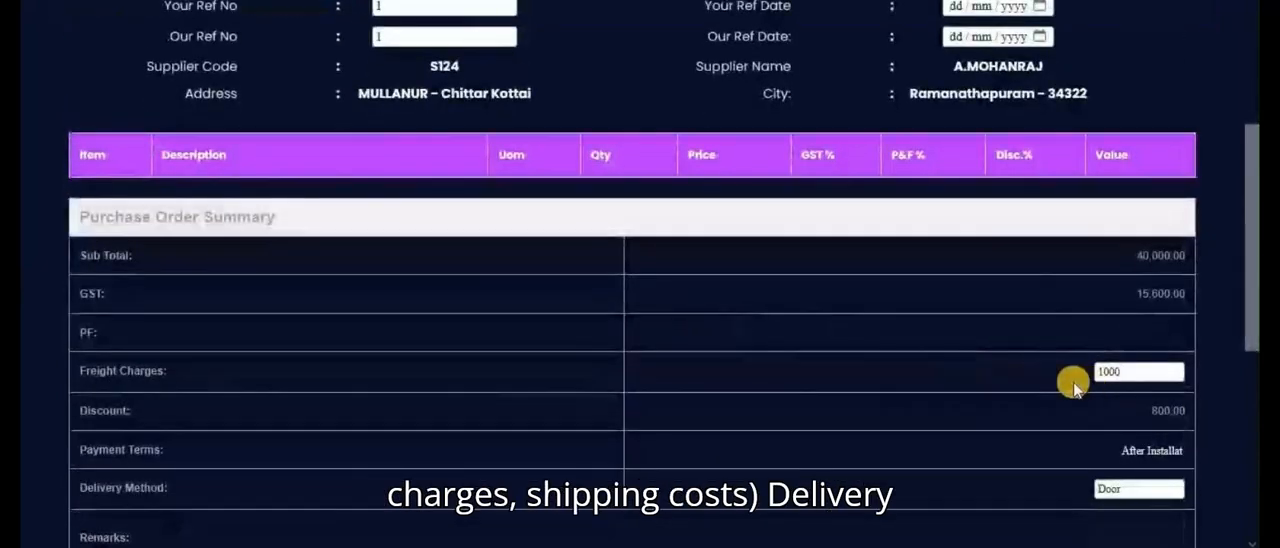
{"action": "left_click", "coordinate": [1139, 372]}
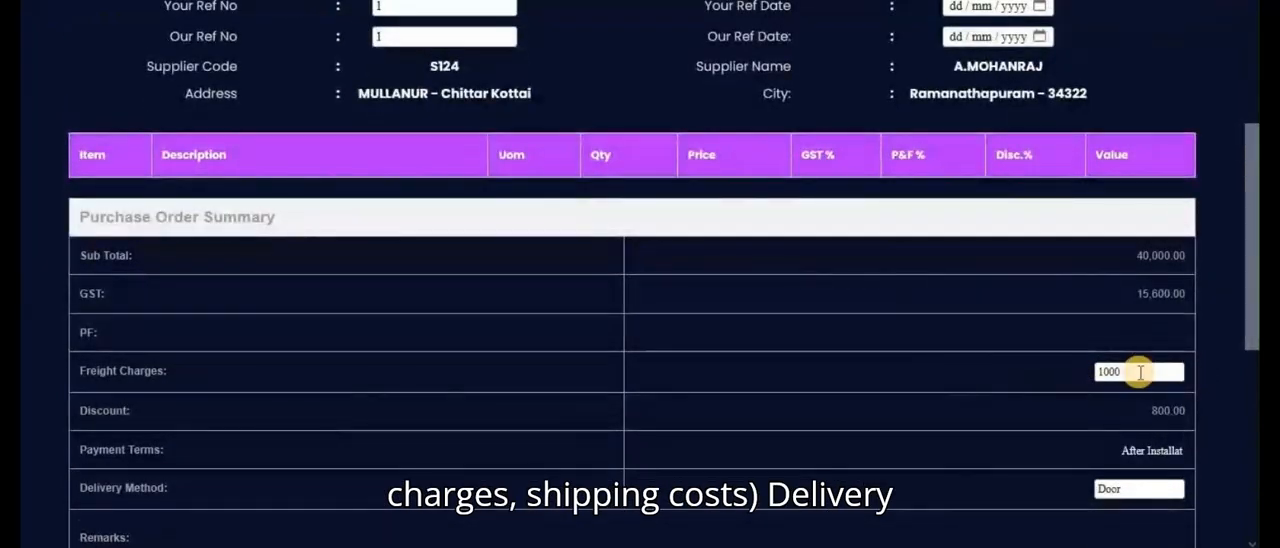
{"action": "scroll", "coordinate": [1027, 364], "scroll_direction": "down", "scroll_amount": 1}
{"action": "left_click", "coordinate": [1103, 380]}
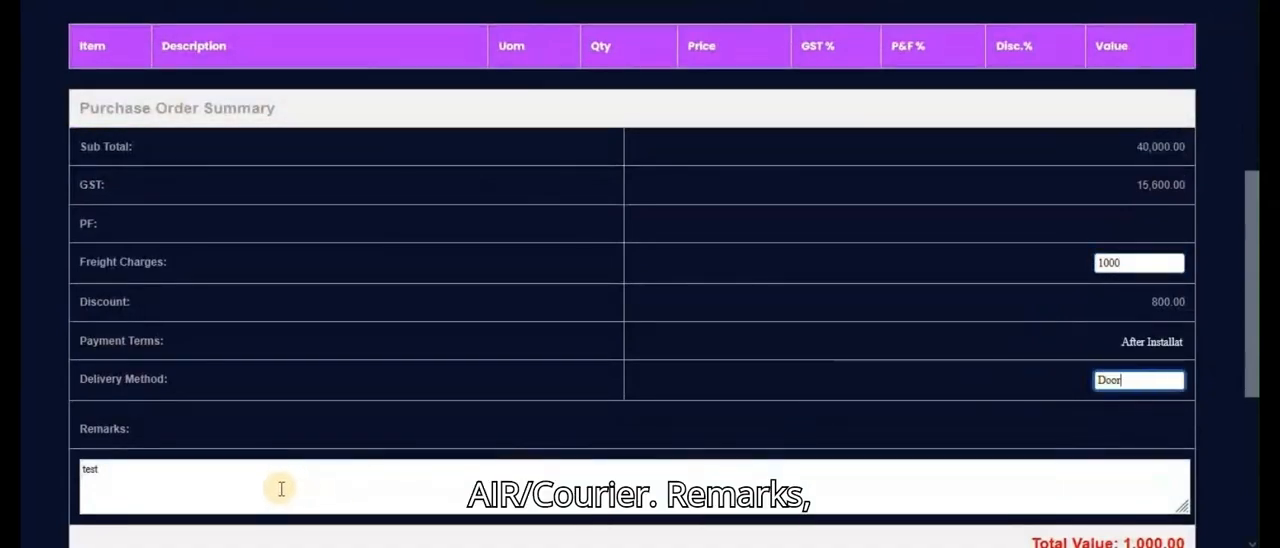
{"action": "left_click", "coordinate": [159, 475]}
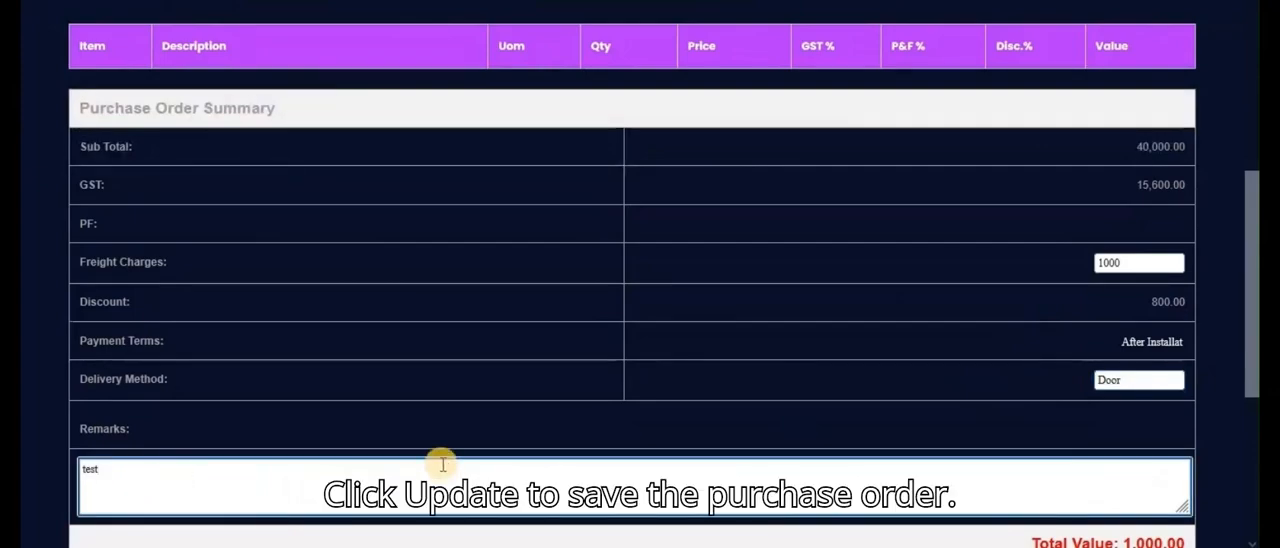
{"action": "scroll", "coordinate": [443, 471], "scroll_direction": "down", "scroll_amount": 3}
{"action": "left_click", "coordinate": [547, 430]}
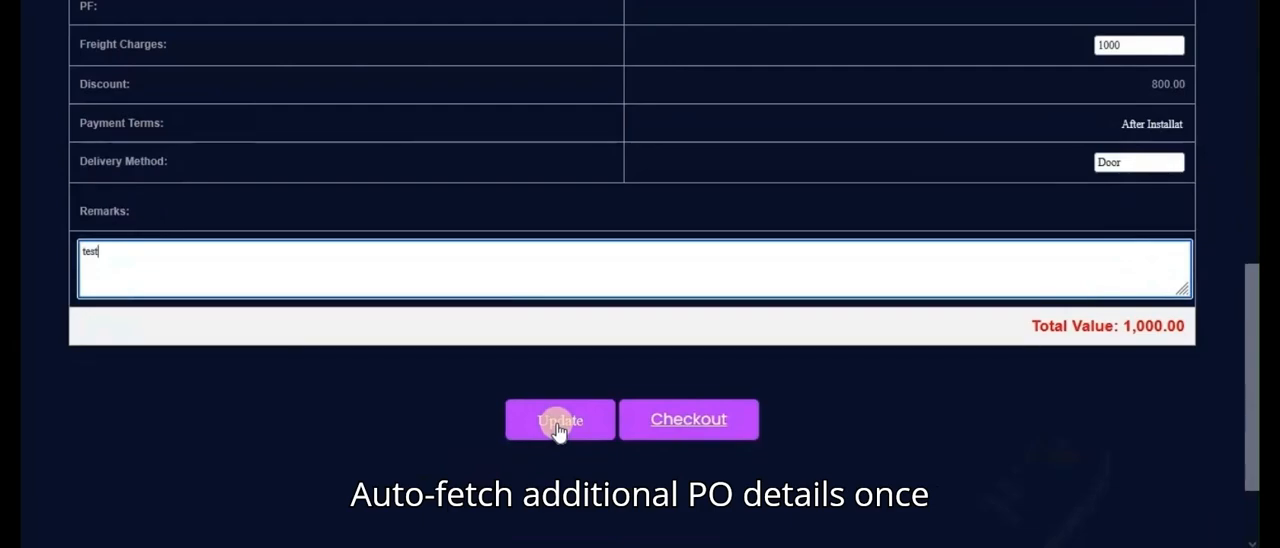
Step: Review the purchase order summary, check out the order and return to the Branch Office P.O list
{"action": "scroll", "coordinate": [557, 430], "scroll_direction": "up", "scroll_amount": 3}
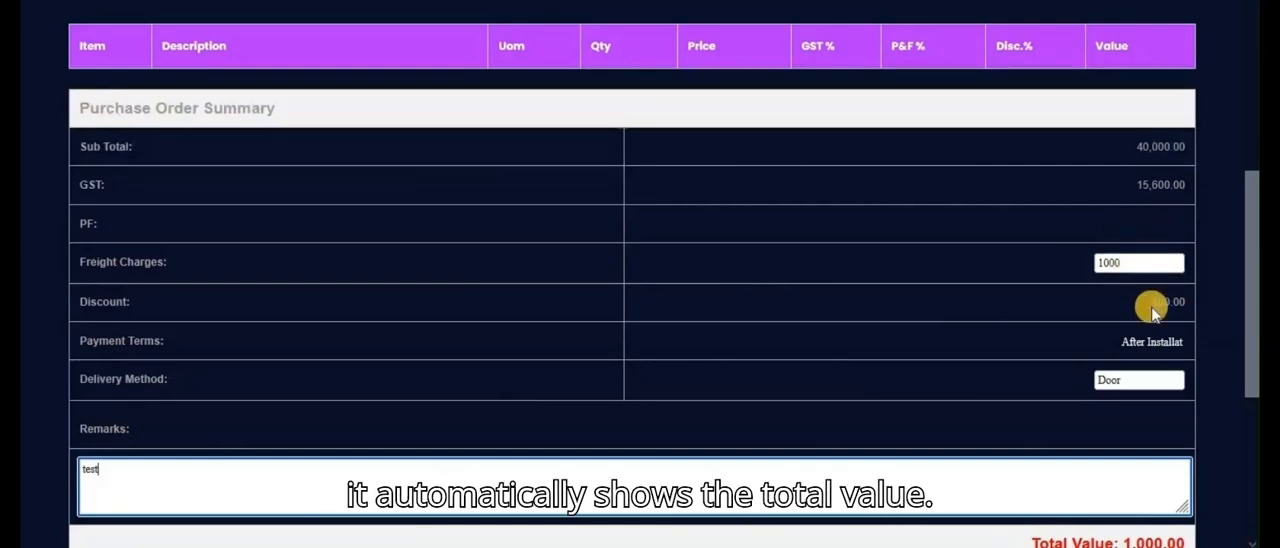
{"action": "scroll", "coordinate": [1152, 312], "scroll_direction": "down", "scroll_amount": 1}
{"action": "scroll", "coordinate": [1140, 442], "scroll_direction": "down", "scroll_amount": 1}
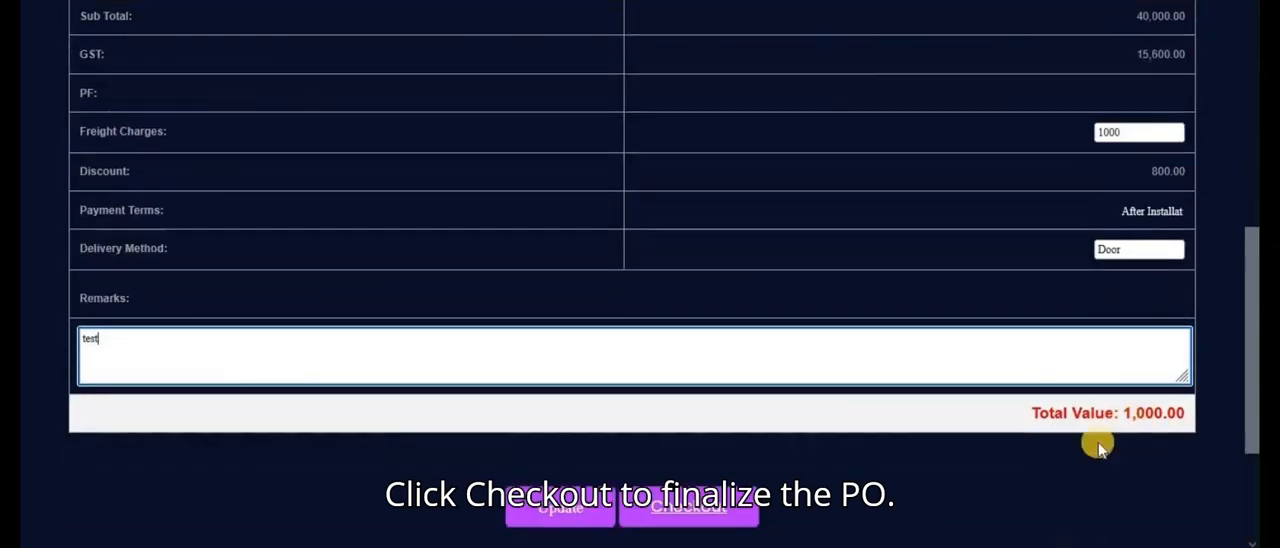
{"action": "left_click", "coordinate": [713, 422]}
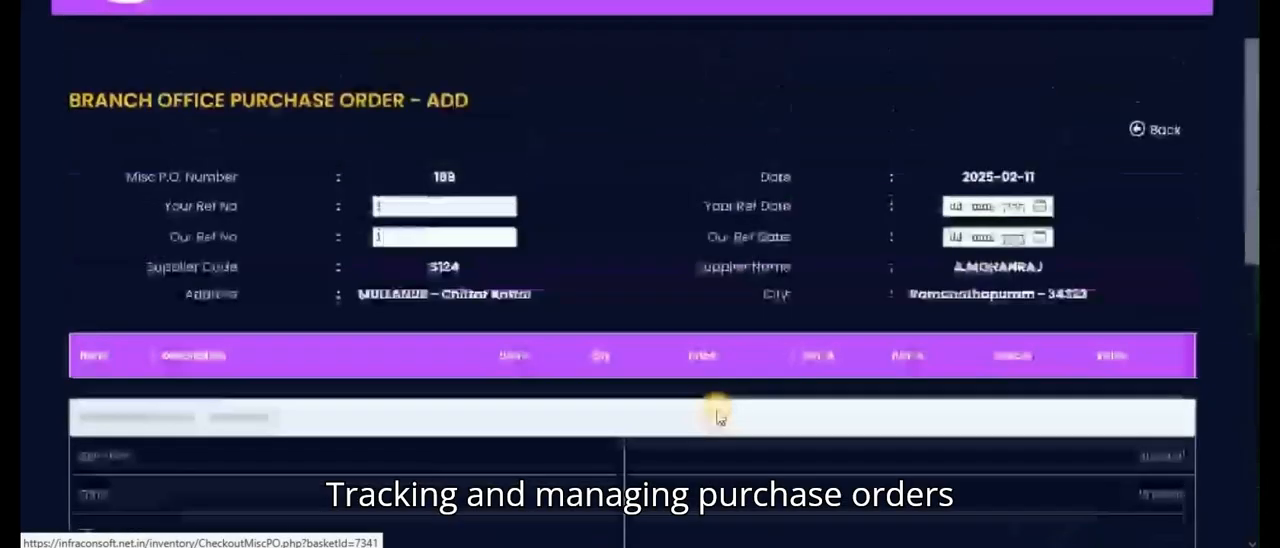
{"action": "left_click", "coordinate": [1137, 147]}
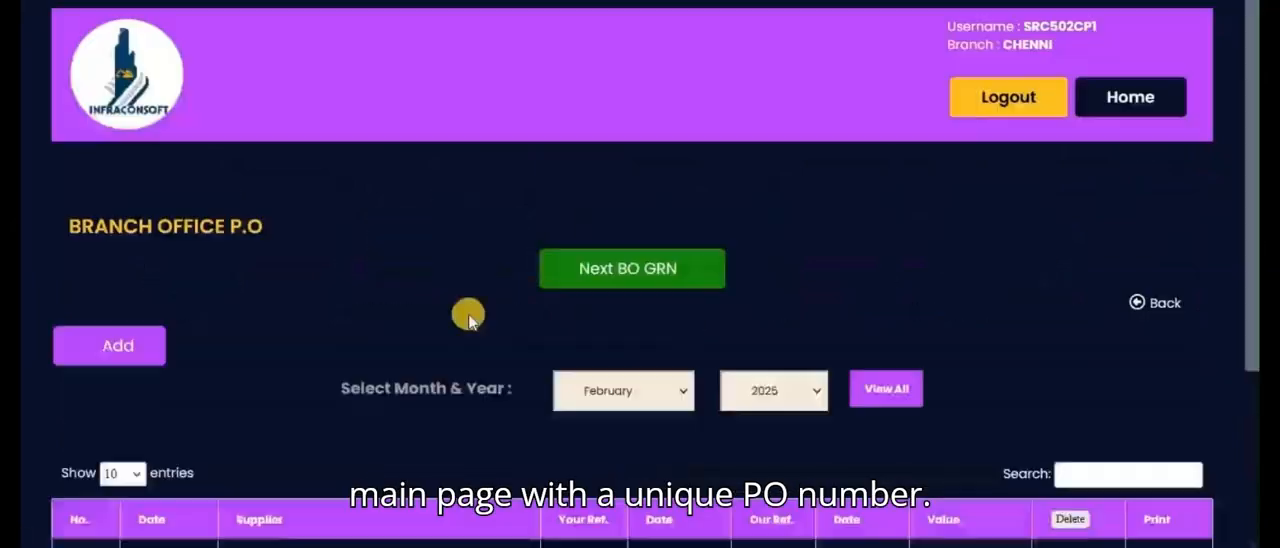
{"action": "scroll", "coordinate": [414, 331], "scroll_direction": "down", "scroll_amount": 2}
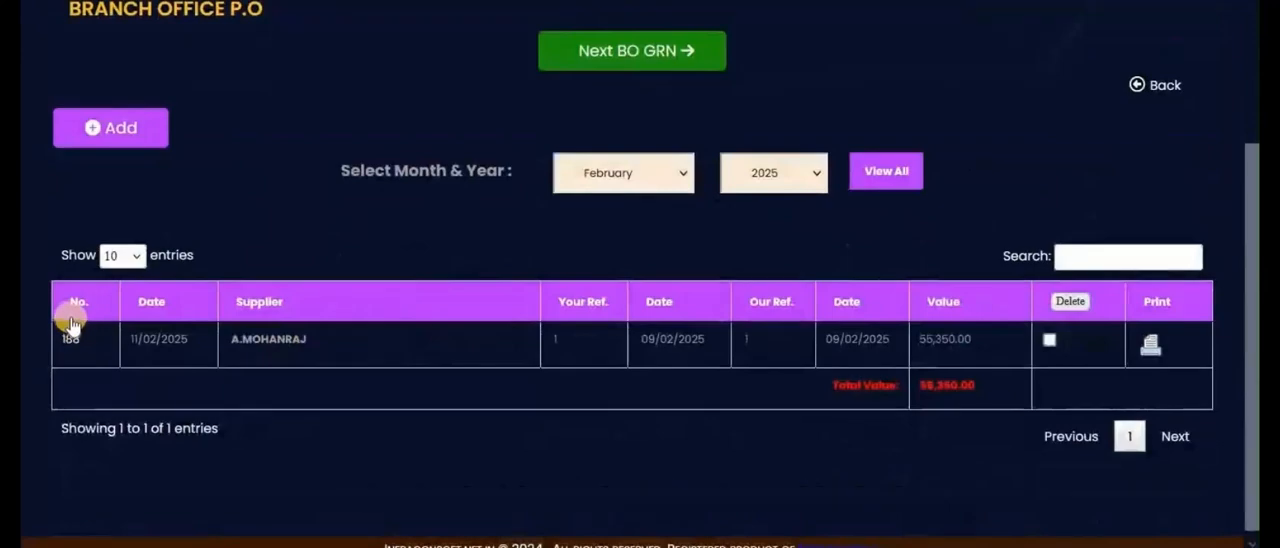
Step: Open the purchase order listed for February 2025 and review its supplier and item details
{"action": "left_click", "coordinate": [96, 341]}
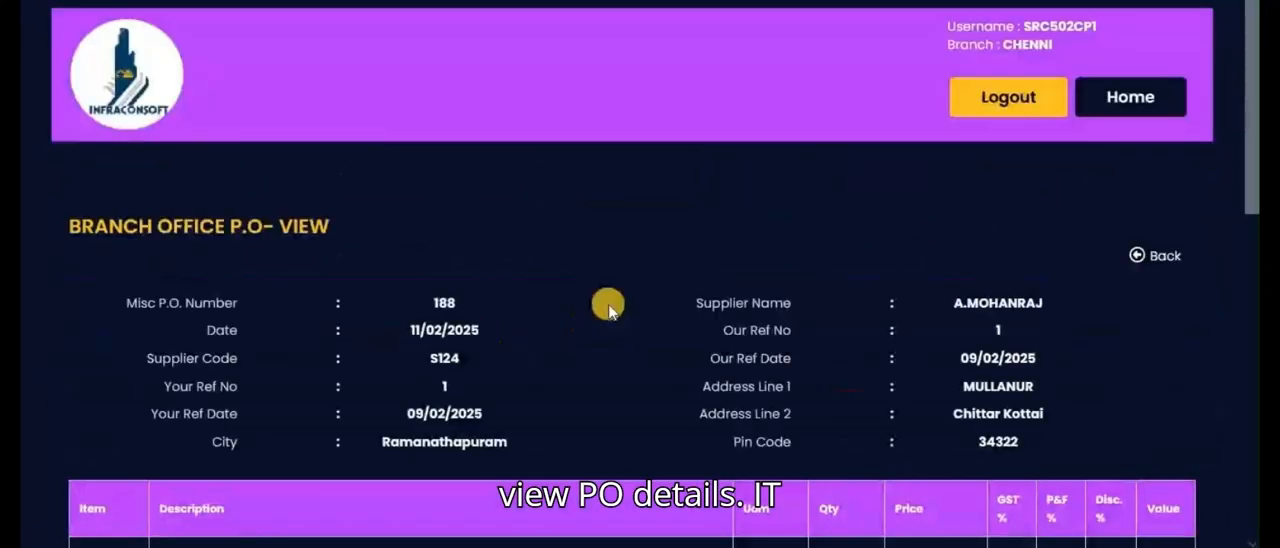
{"action": "scroll", "coordinate": [608, 303], "scroll_direction": "down", "scroll_amount": 2}
{"action": "scroll", "coordinate": [1100, 190], "scroll_direction": "up", "scroll_amount": 1}
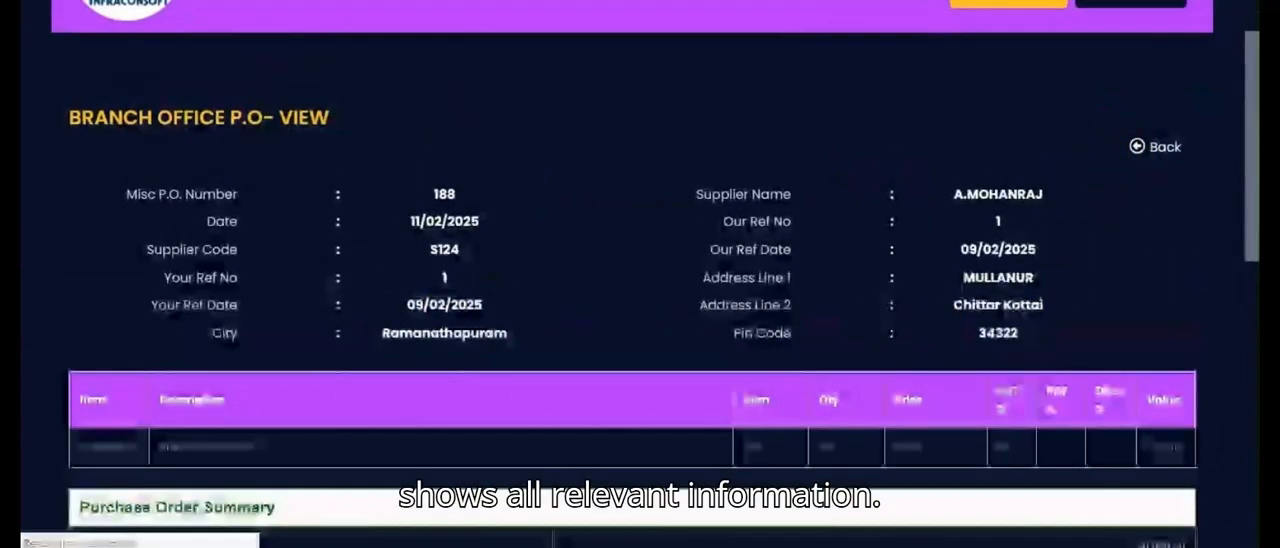
Step: View the purchase order's printable copy, check its print preview and close the preview without printing
{"action": "left_click", "coordinate": [40, 3]}
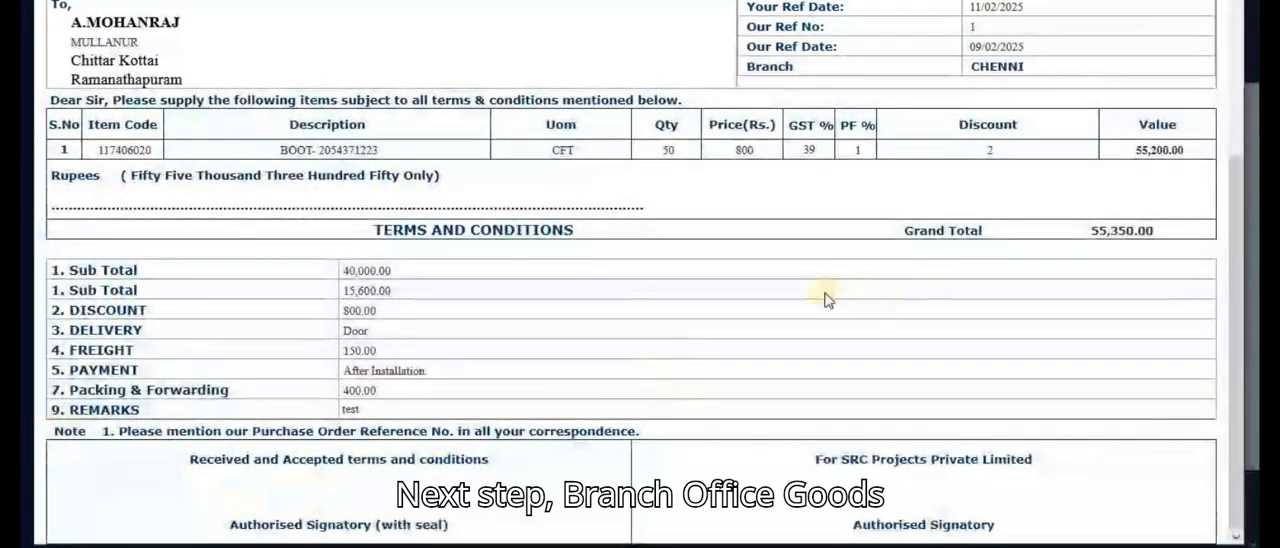
{"action": "key", "text": "ctrl+p"}
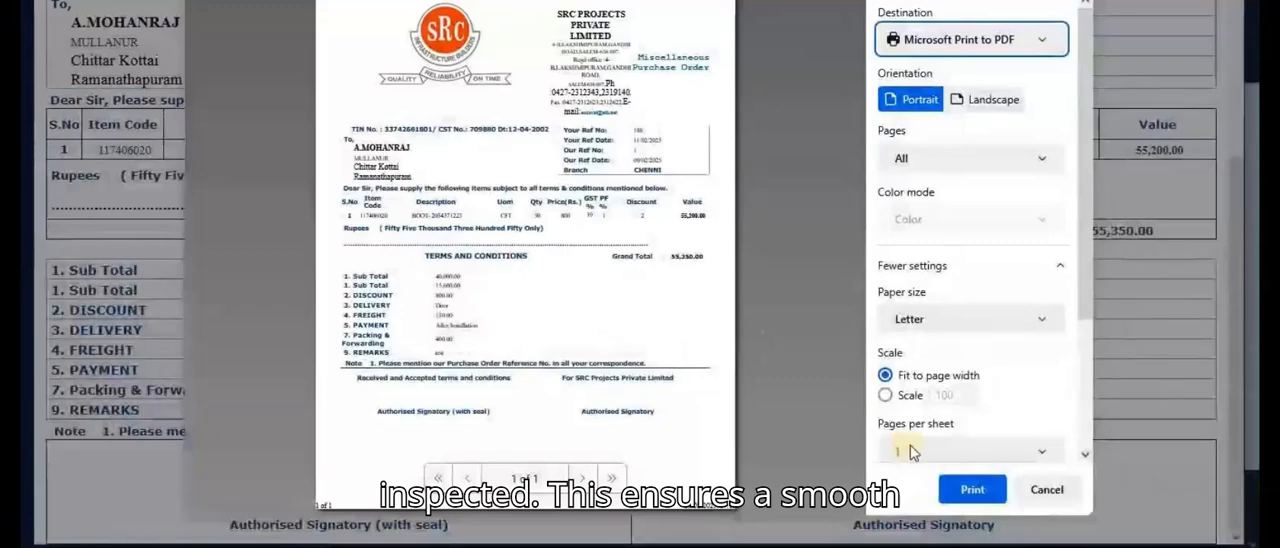
{"action": "left_click", "coordinate": [1047, 489]}
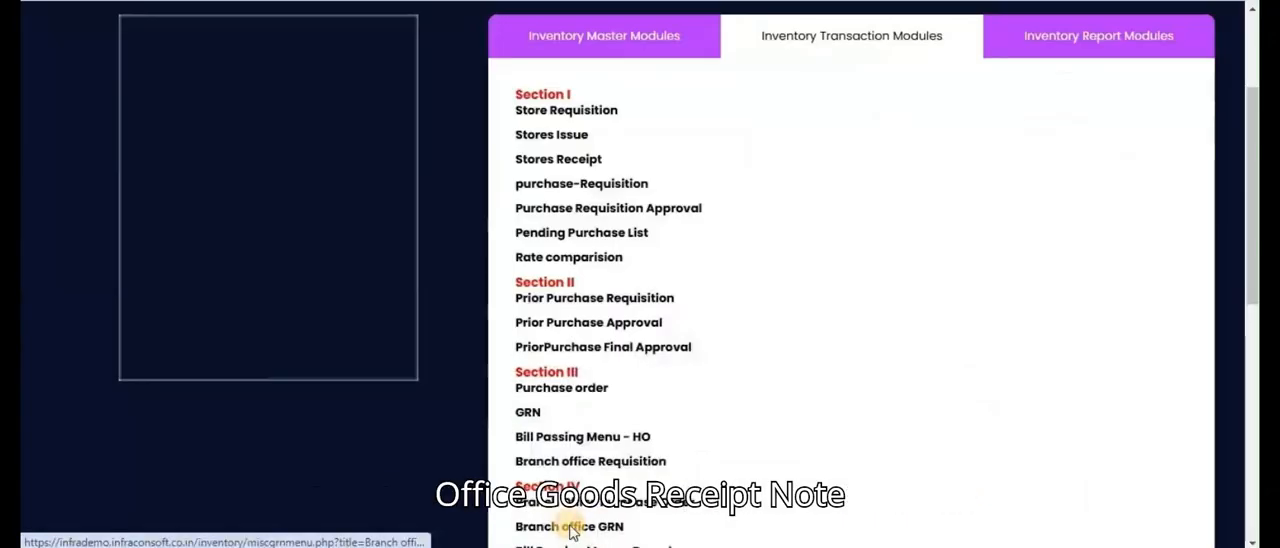
Step: Open the miscellaneous goods receipt notes of the branch office and start adding a new one
{"action": "left_click", "coordinate": [572, 525]}
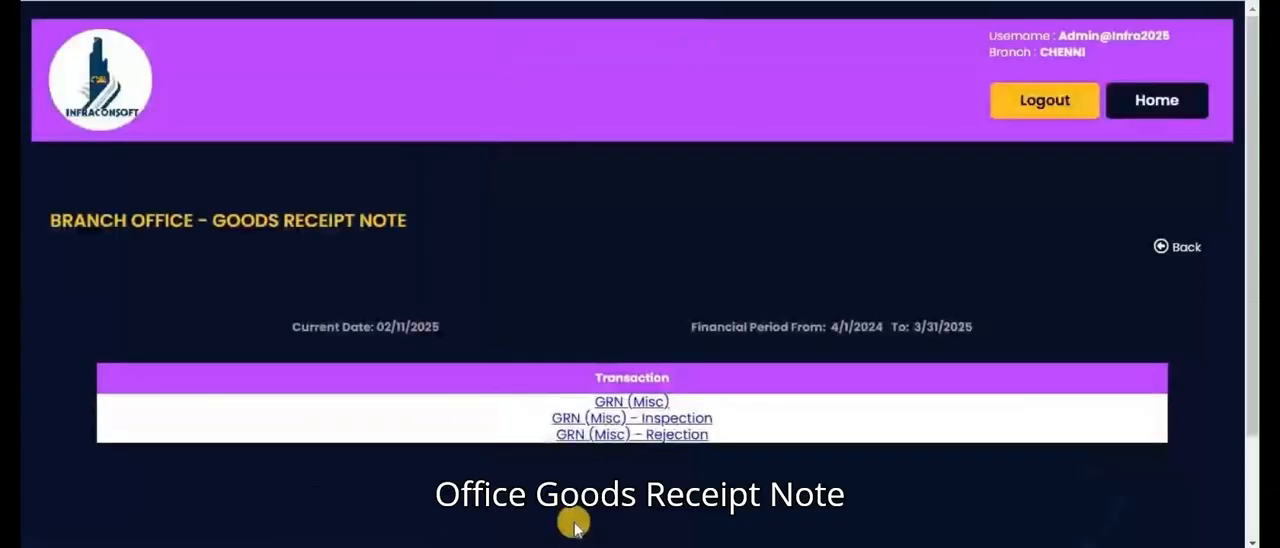
{"action": "left_click", "coordinate": [622, 400]}
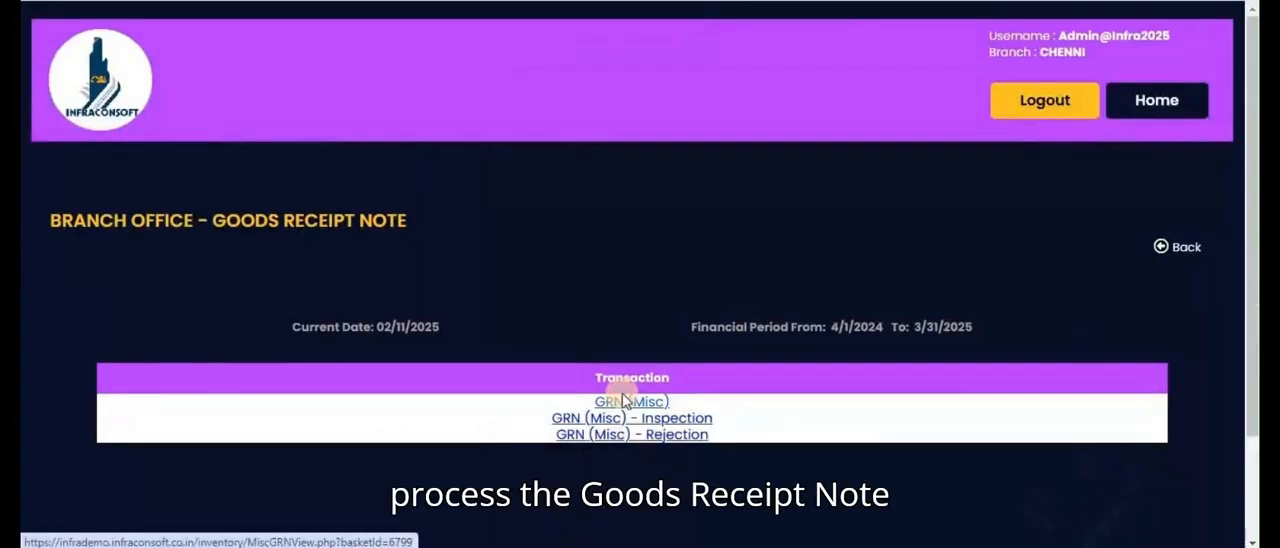
{"action": "scroll", "coordinate": [622, 397], "scroll_direction": "down", "scroll_amount": 1}
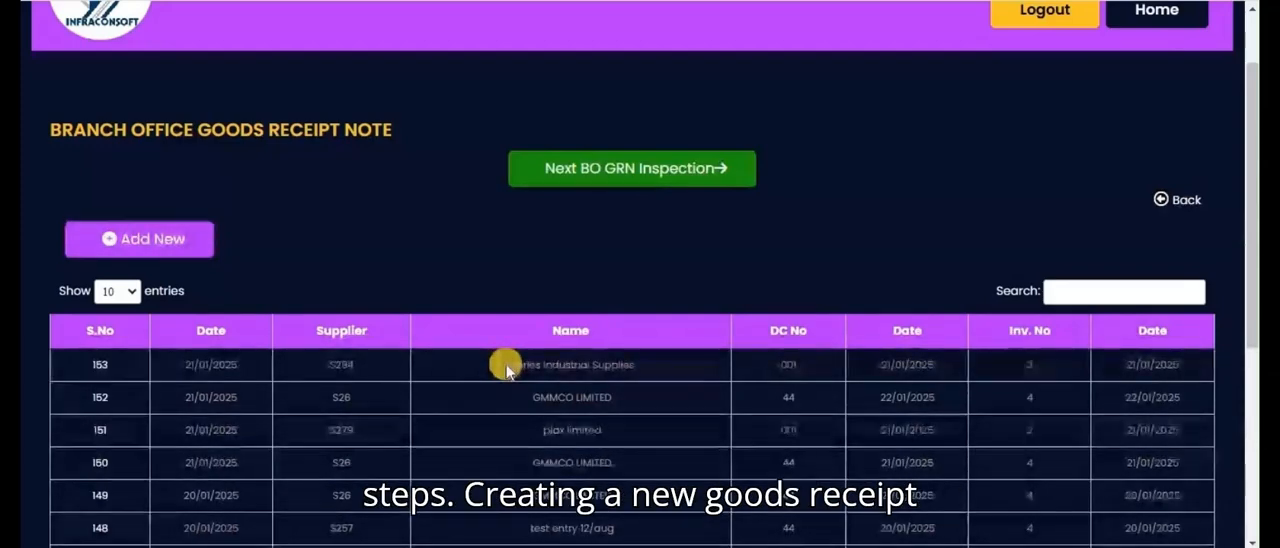
{"action": "left_click", "coordinate": [163, 249]}
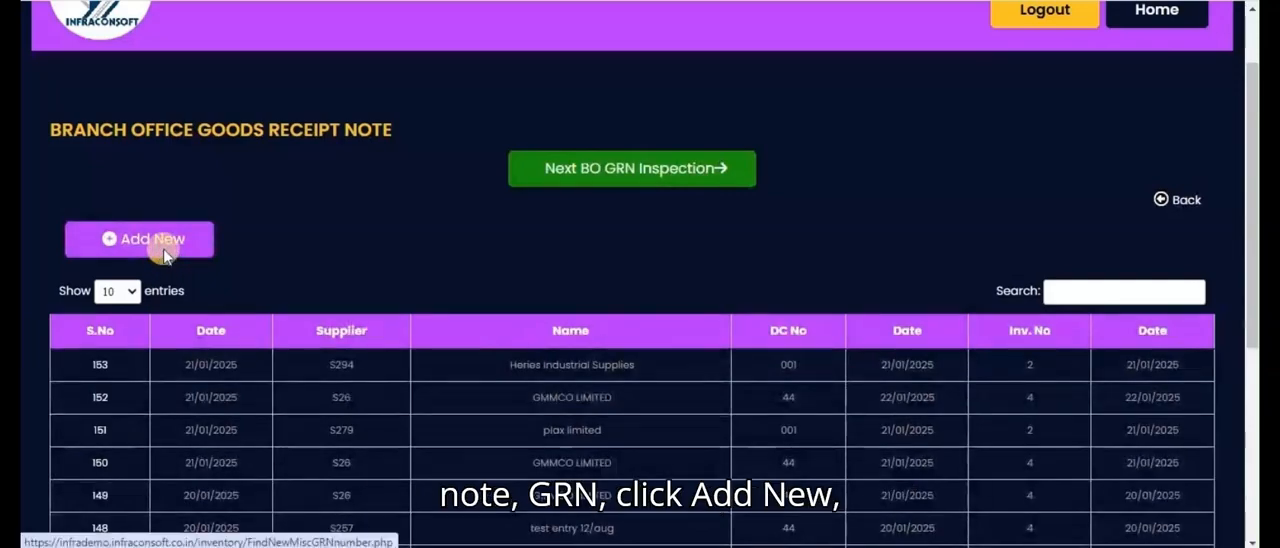
Step: Select supplier S23, VENKATESHWARA FUEL SERVICE, for the new goods receipt note
{"action": "scroll", "coordinate": [354, 320], "scroll_direction": "down", "scroll_amount": 2}
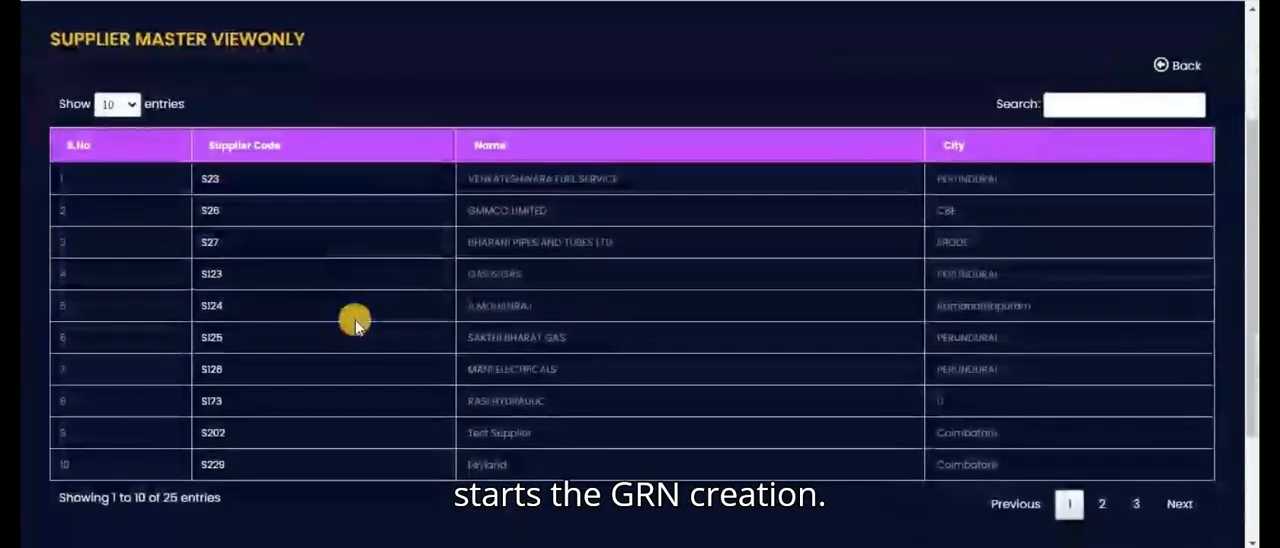
{"action": "left_click", "coordinate": [209, 178]}
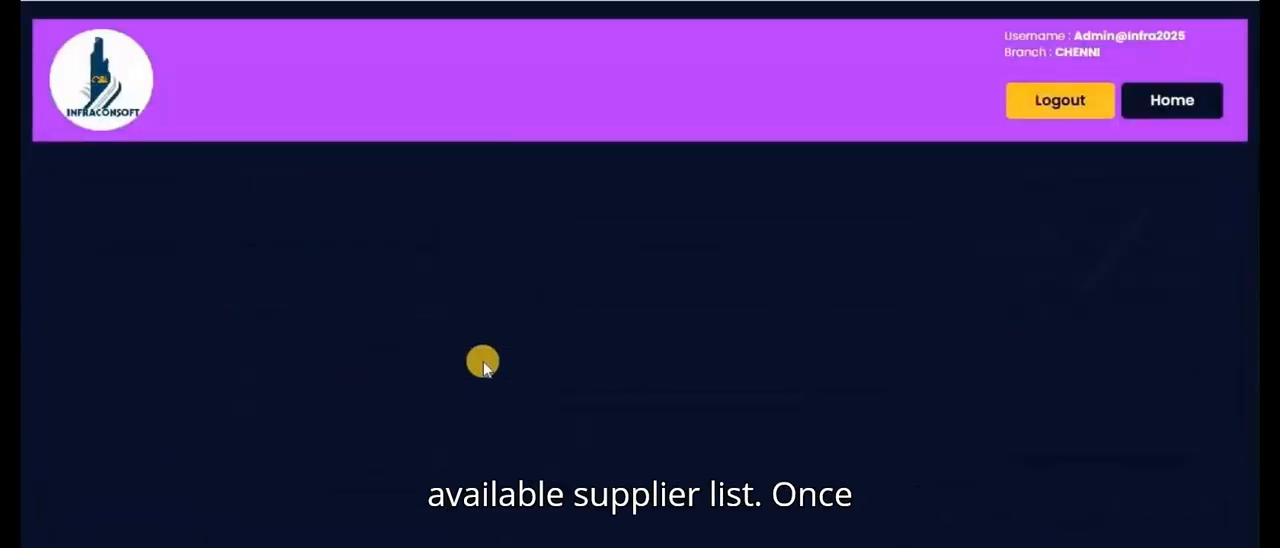
{"action": "scroll", "coordinate": [418, 358], "scroll_direction": "down", "scroll_amount": 1}
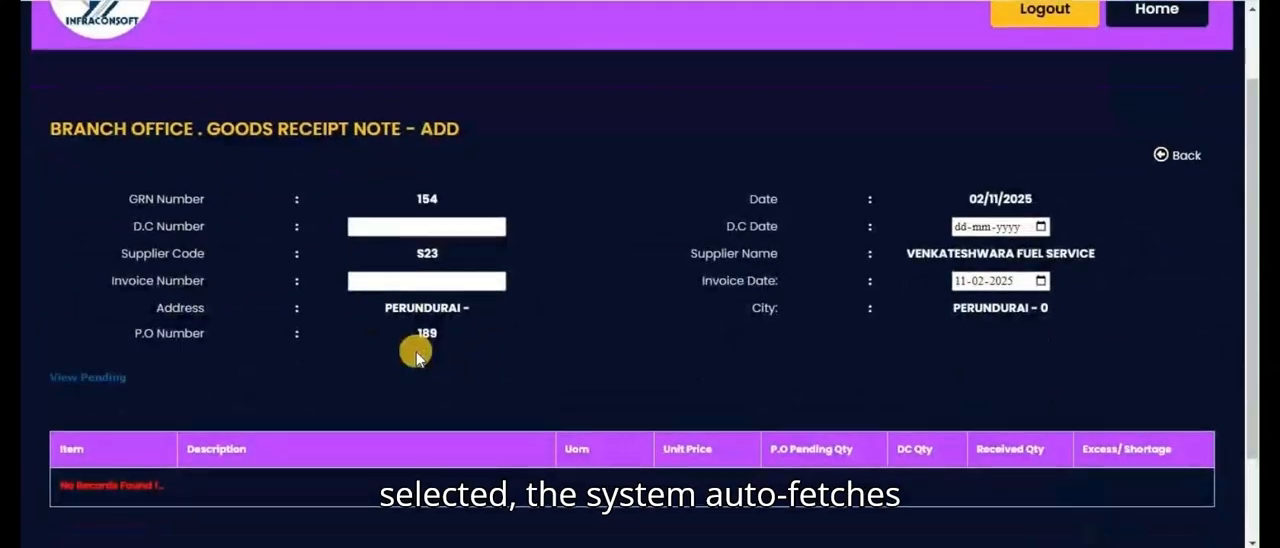
Step: View the supplier's pending purchase orders and load the one dated 11/12/2024 into the goods receipt note
{"action": "scroll", "coordinate": [416, 358], "scroll_direction": "down", "scroll_amount": 1}
{"action": "scroll", "coordinate": [416, 356], "scroll_direction": "up", "scroll_amount": 2}
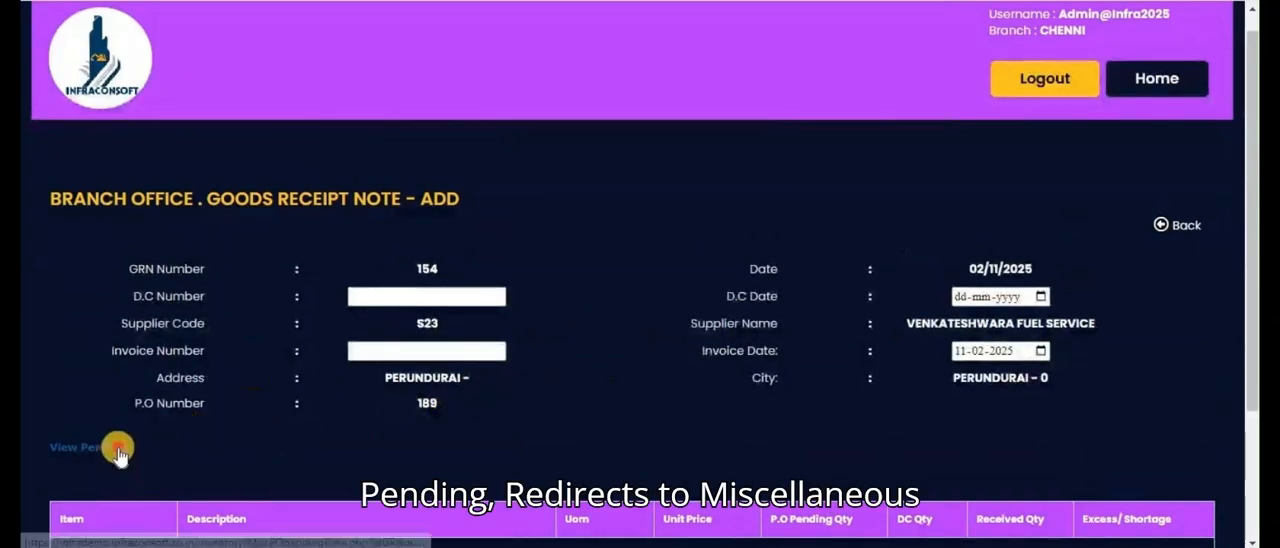
{"action": "left_click", "coordinate": [425, 402]}
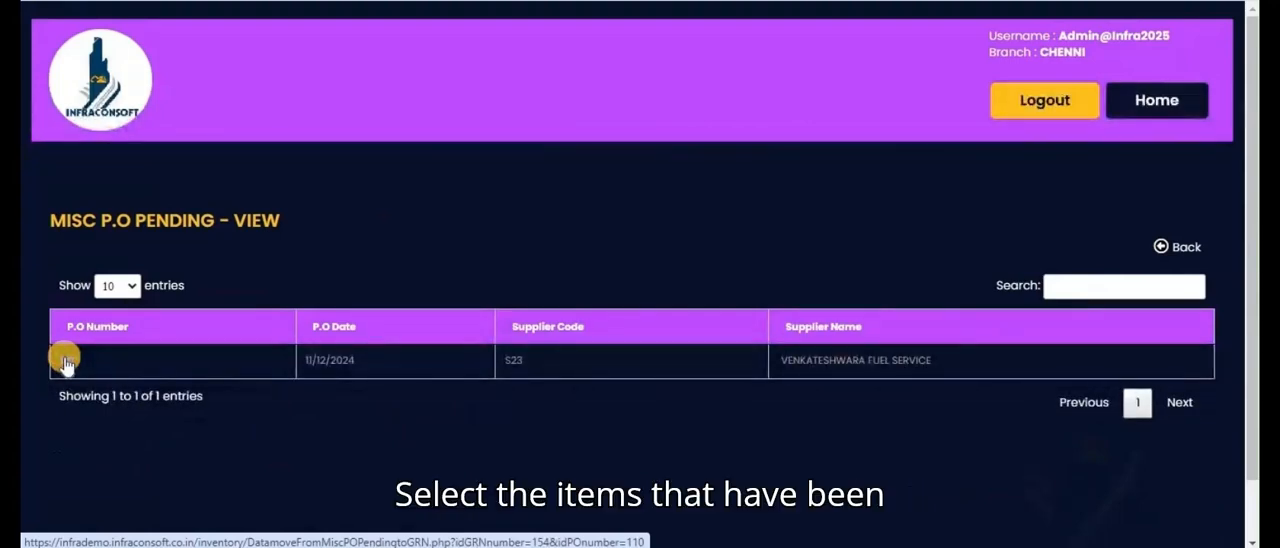
{"action": "left_click", "coordinate": [65, 362]}
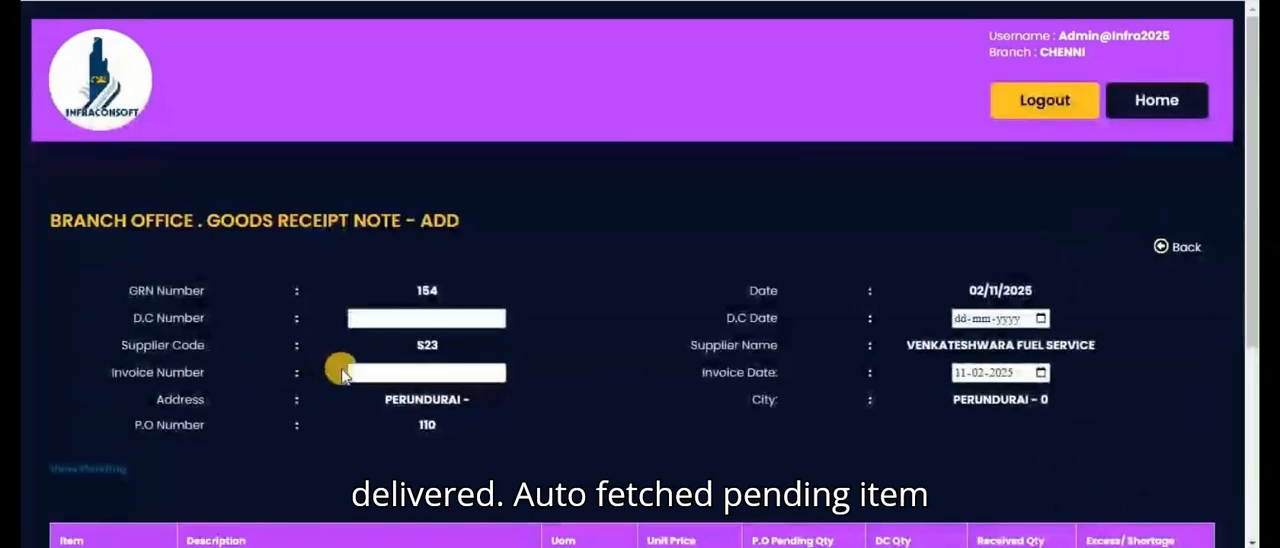
Step: Enter D.C number 1, invoice number 001 and received quantities of 20 for CUSHION, 5 for HSD and 10 for U PACKING, and update the basket
{"action": "scroll", "coordinate": [320, 362], "scroll_direction": "down", "scroll_amount": 2}
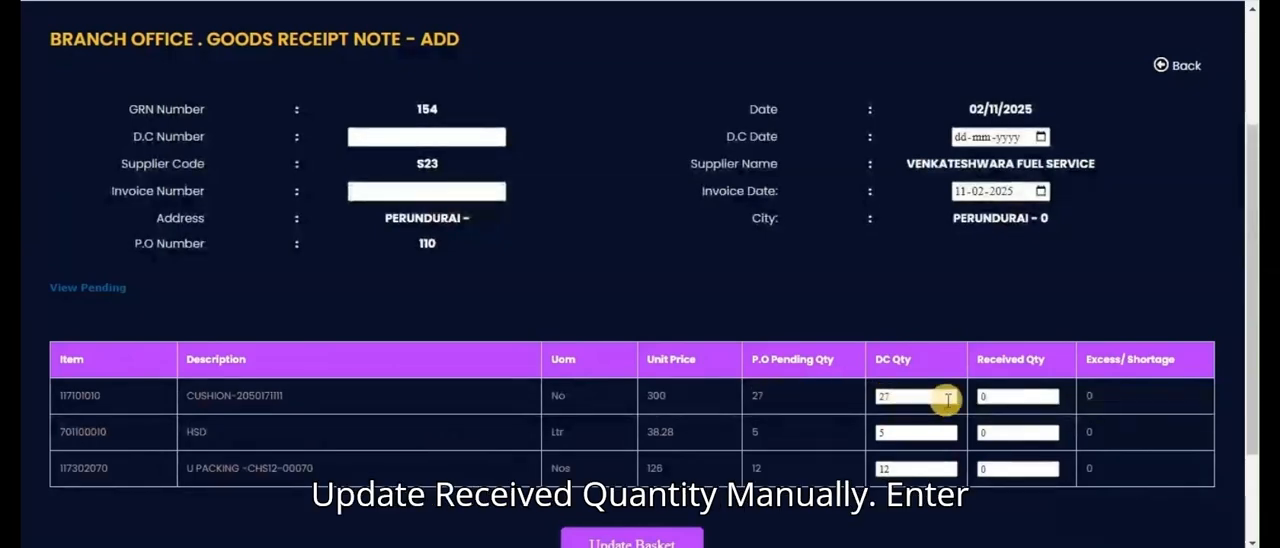
{"action": "left_click", "coordinate": [1008, 397]}
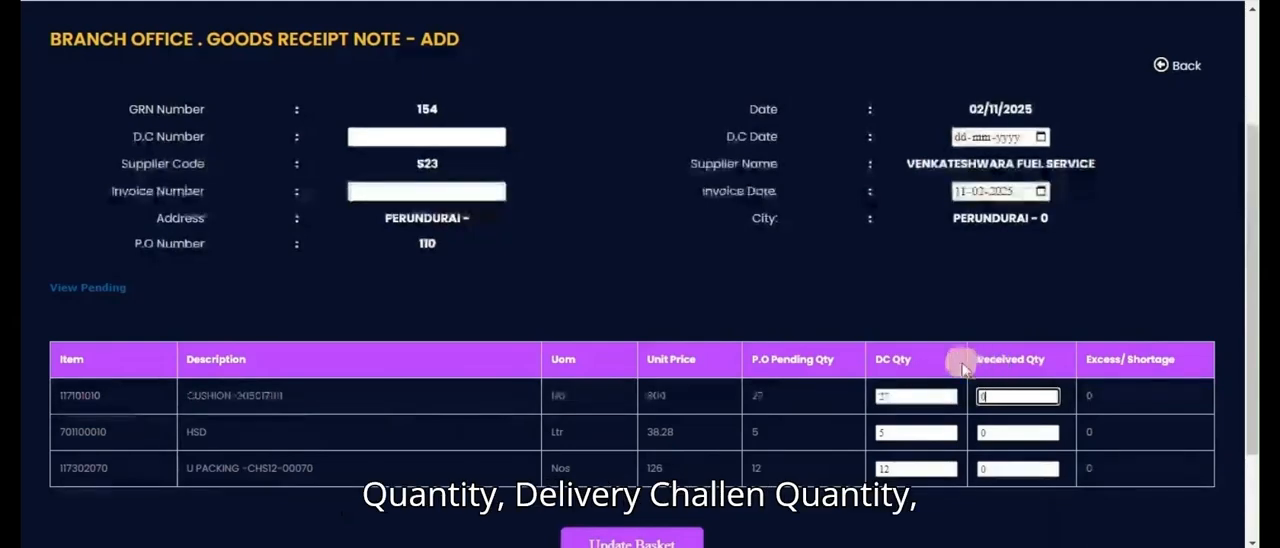
{"action": "left_click", "coordinate": [920, 398]}
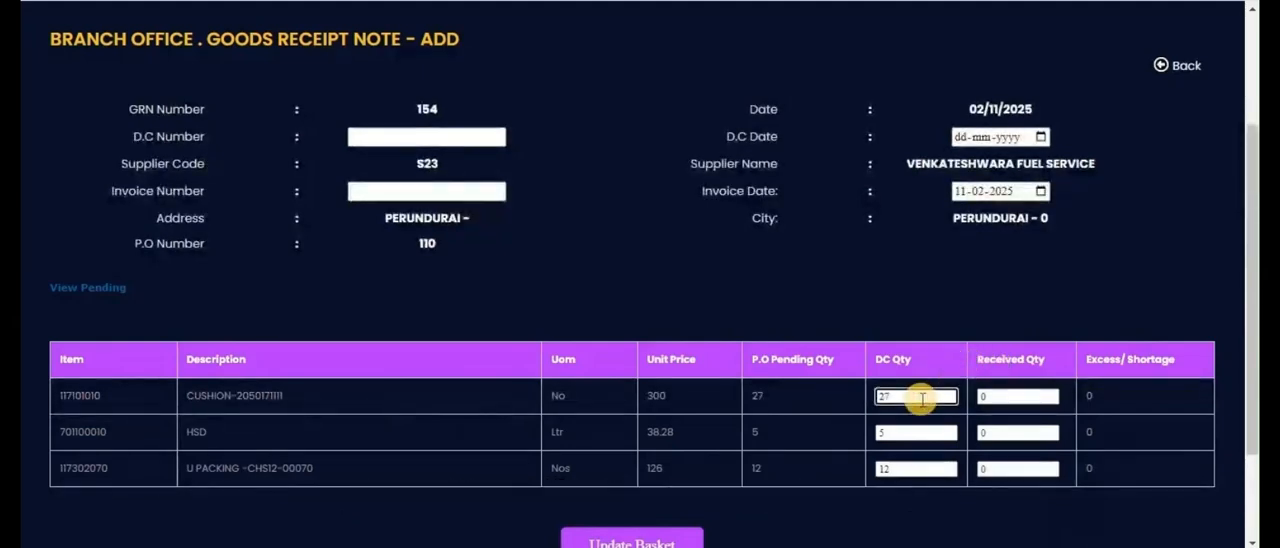
{"action": "left_click", "coordinate": [1006, 432]}
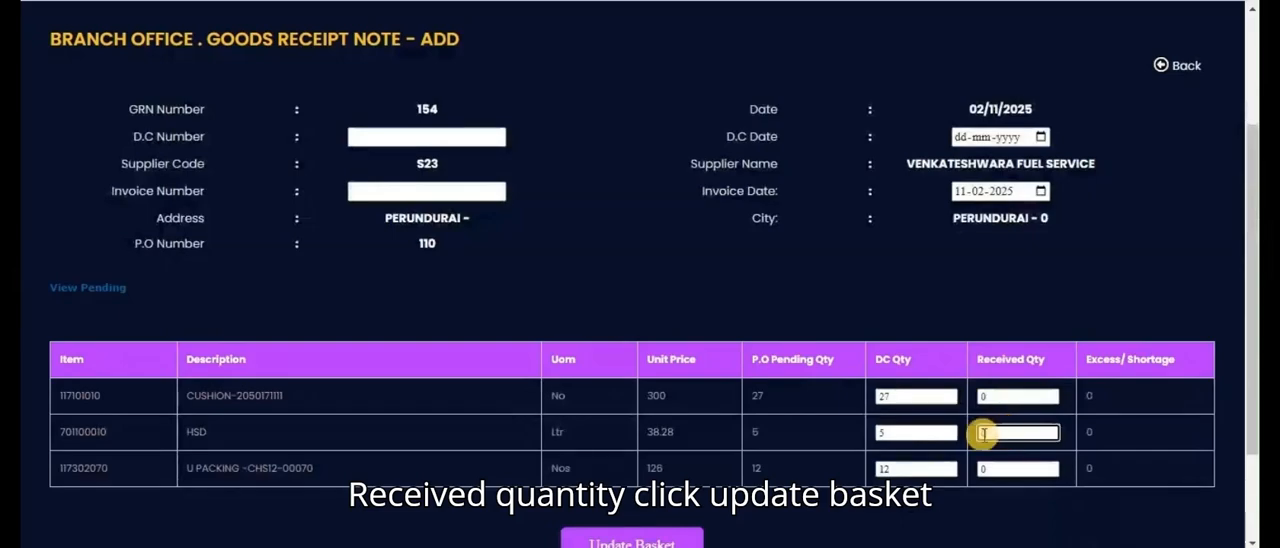
{"action": "scroll", "coordinate": [740, 472], "scroll_direction": "down", "scroll_amount": 1}
{"action": "left_click", "coordinate": [648, 460]}
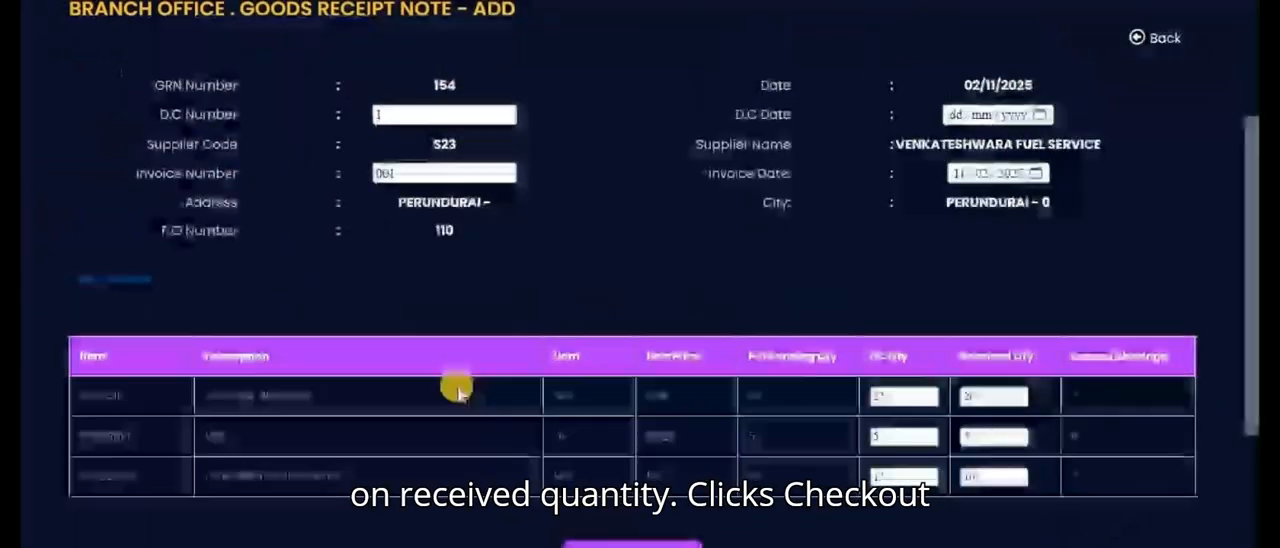
Step: Review the updated quantities and excess/shortage, check out the goods receipt note and return to the Branch Office Goods Receipt Note list
{"action": "scroll", "coordinate": [457, 392], "scroll_direction": "down", "scroll_amount": 2}
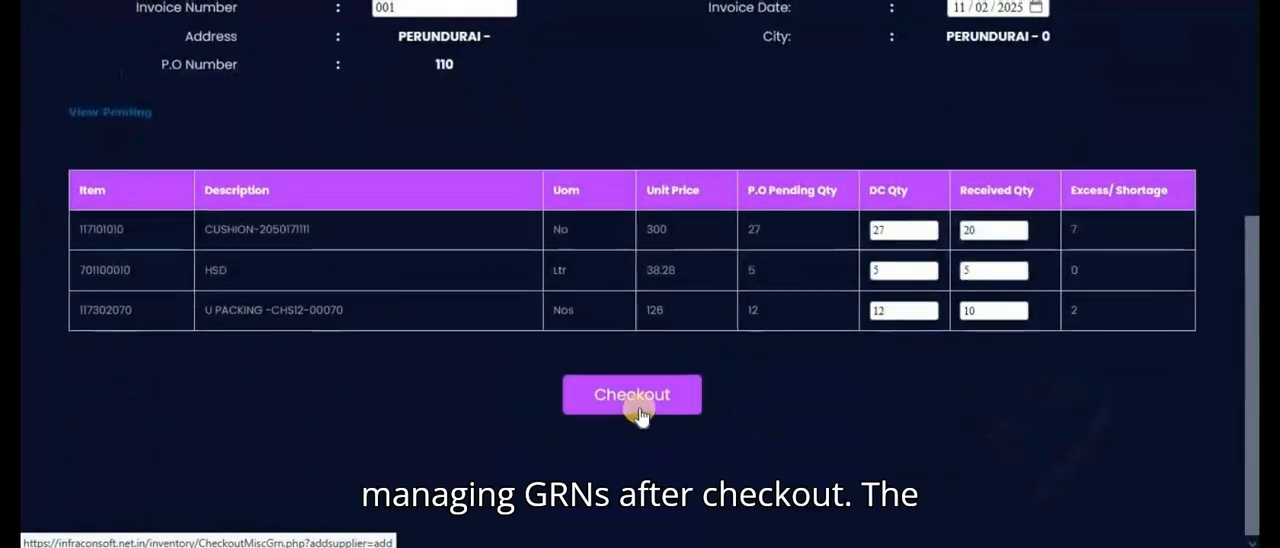
{"action": "scroll", "coordinate": [1056, 383], "scroll_direction": "up", "scroll_amount": 1}
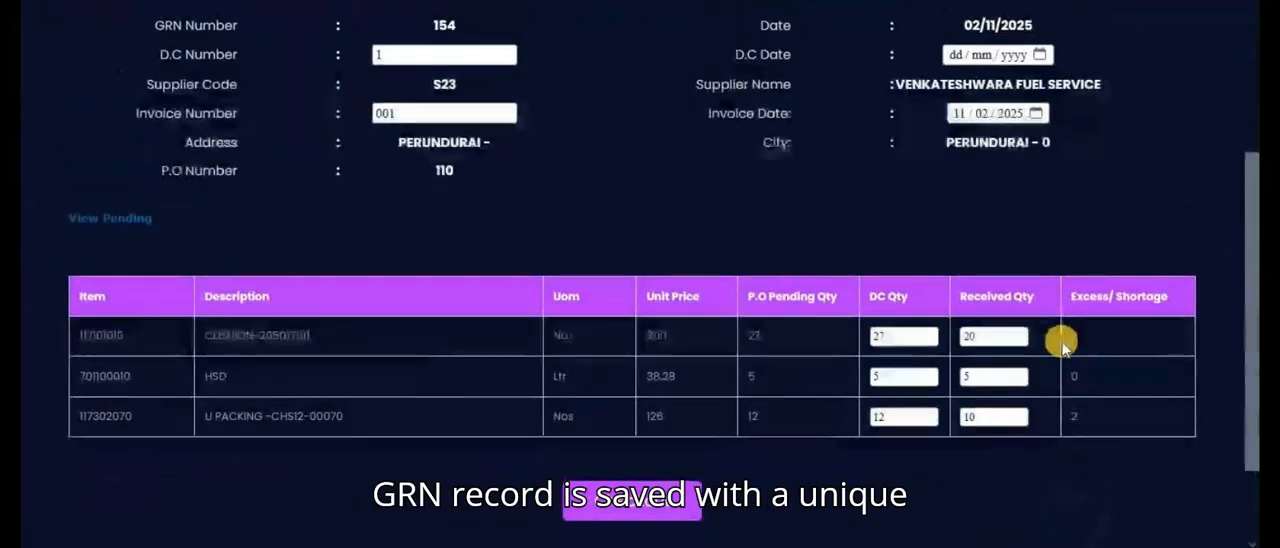
{"action": "scroll", "coordinate": [1103, 245], "scroll_direction": "up", "scroll_amount": 1}
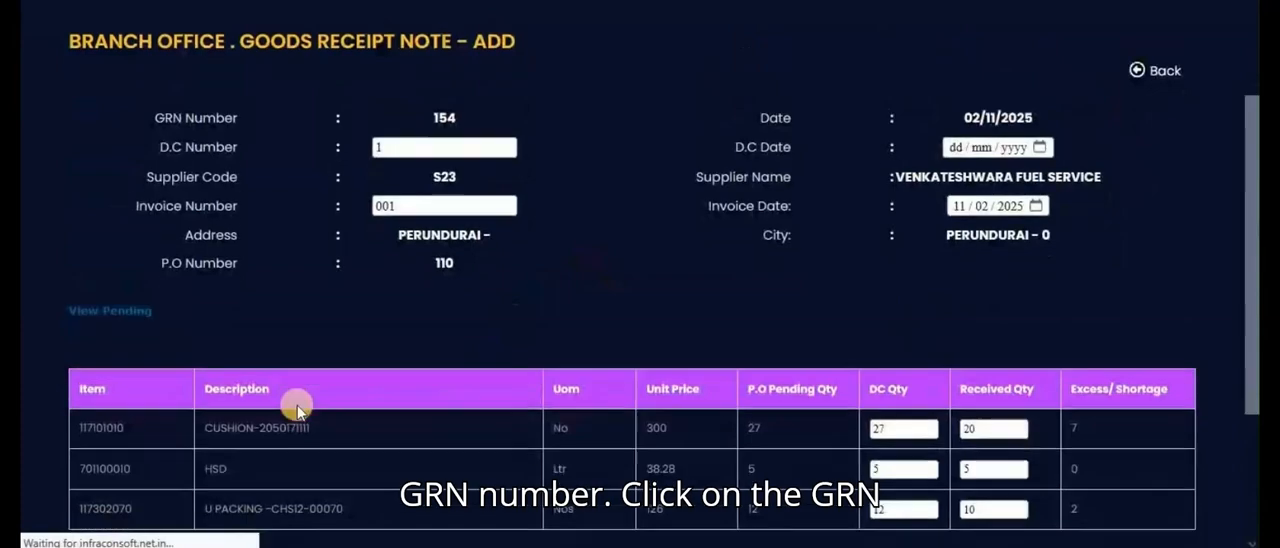
{"action": "scroll", "coordinate": [297, 410], "scroll_direction": "down", "scroll_amount": 1}
{"action": "scroll", "coordinate": [215, 348], "scroll_direction": "down", "scroll_amount": 1}
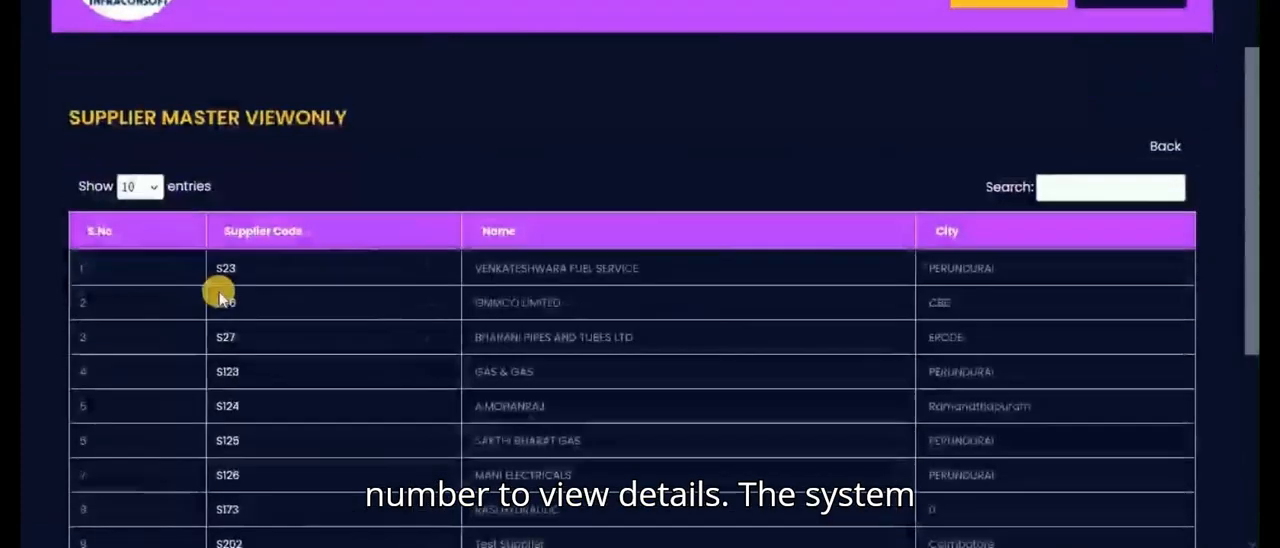
{"action": "scroll", "coordinate": [1171, 160], "scroll_direction": "up", "scroll_amount": 1}
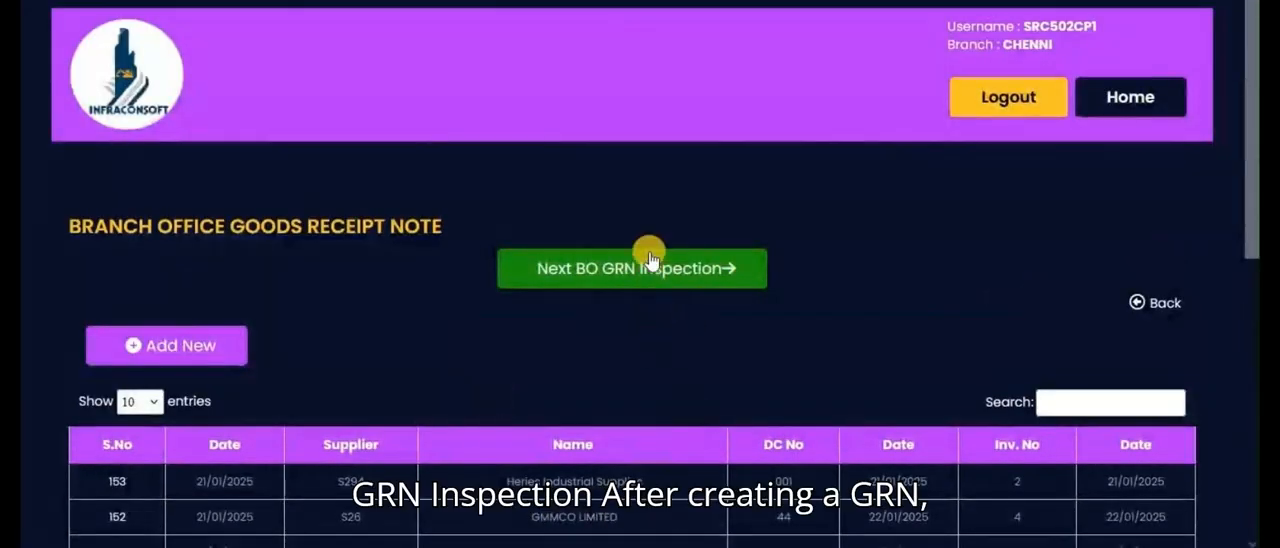
Step: Go to GRN inspection, open the VENKATESHWARA FUEL SERVICE receipt dated 10/01/2025 and start editing the accepted quantity of the CUSHION item
{"action": "left_click", "coordinate": [649, 272]}
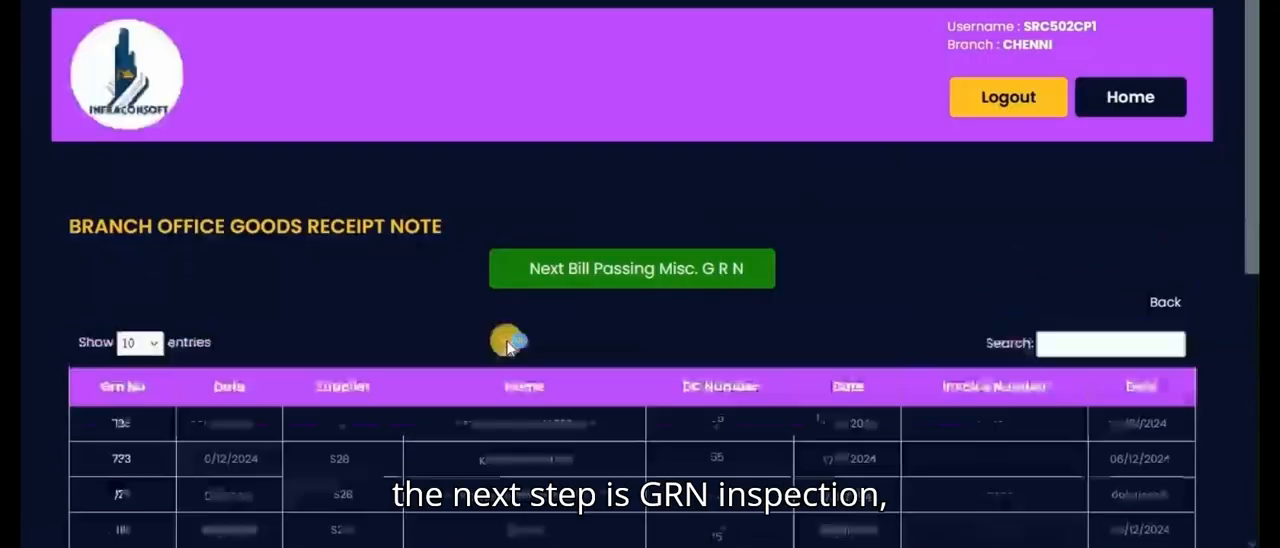
{"action": "scroll", "coordinate": [508, 345], "scroll_direction": "down", "scroll_amount": 2}
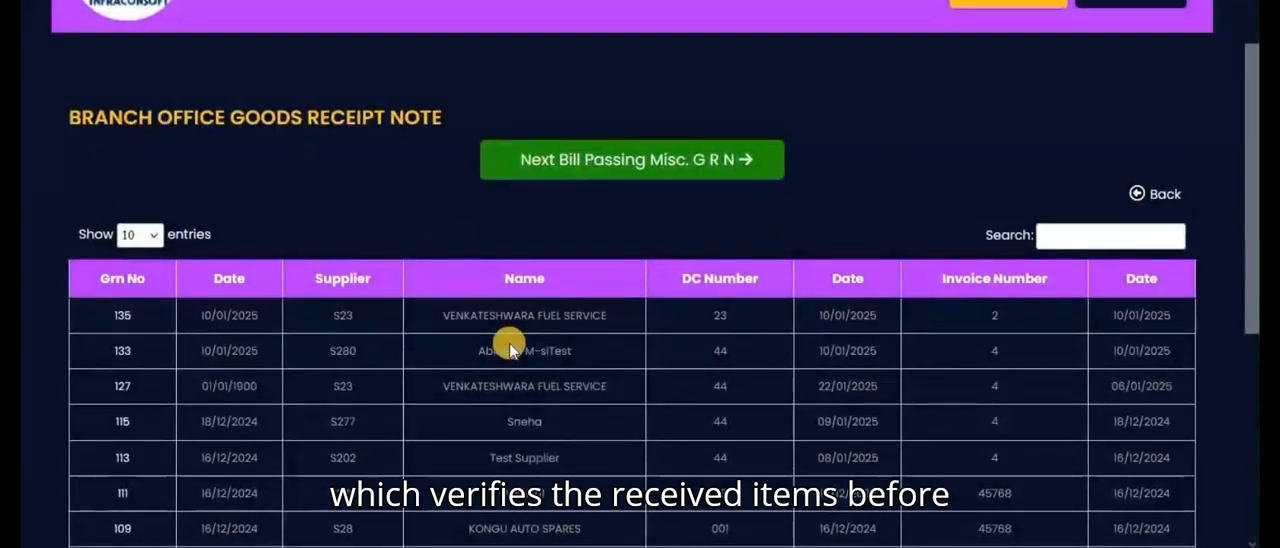
{"action": "left_click", "coordinate": [122, 316]}
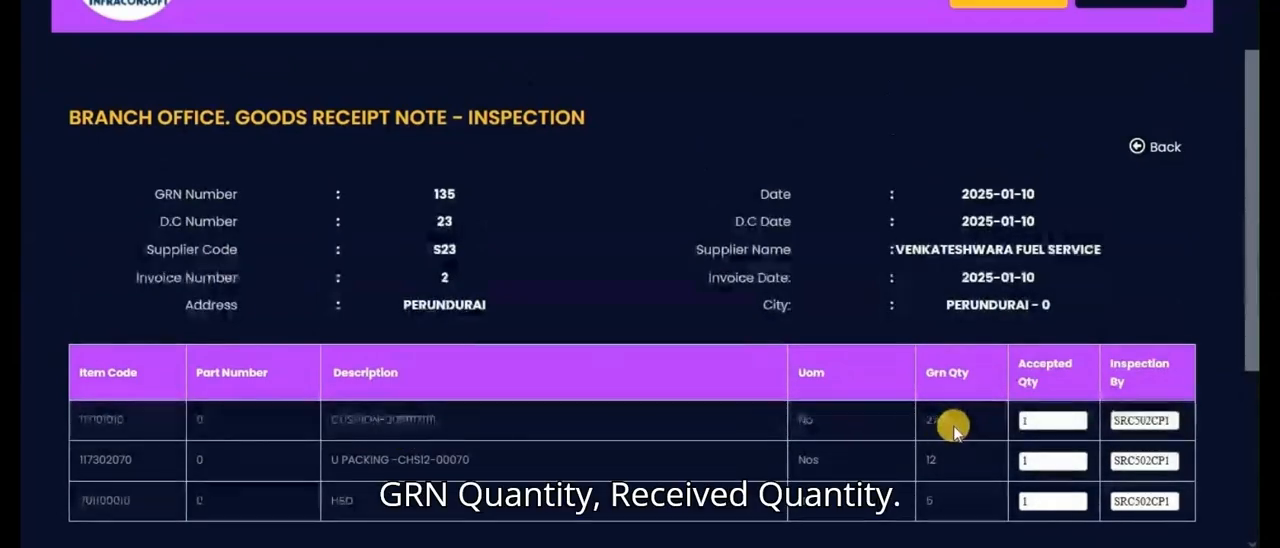
{"action": "scroll", "coordinate": [953, 430], "scroll_direction": "down", "scroll_amount": 1}
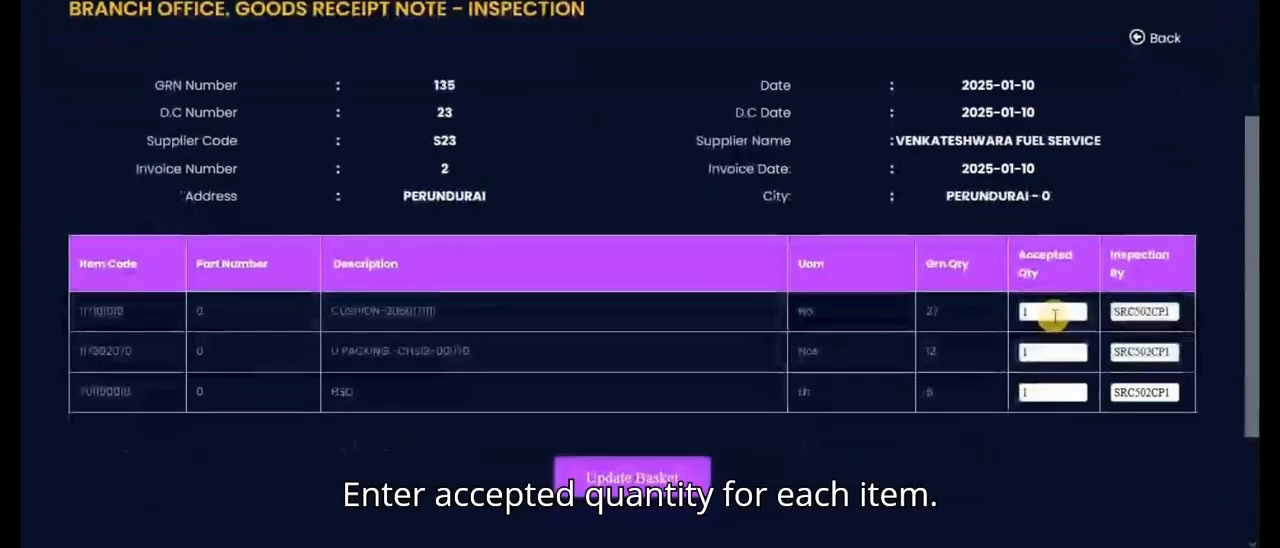
{"action": "left_click", "coordinate": [1051, 313]}
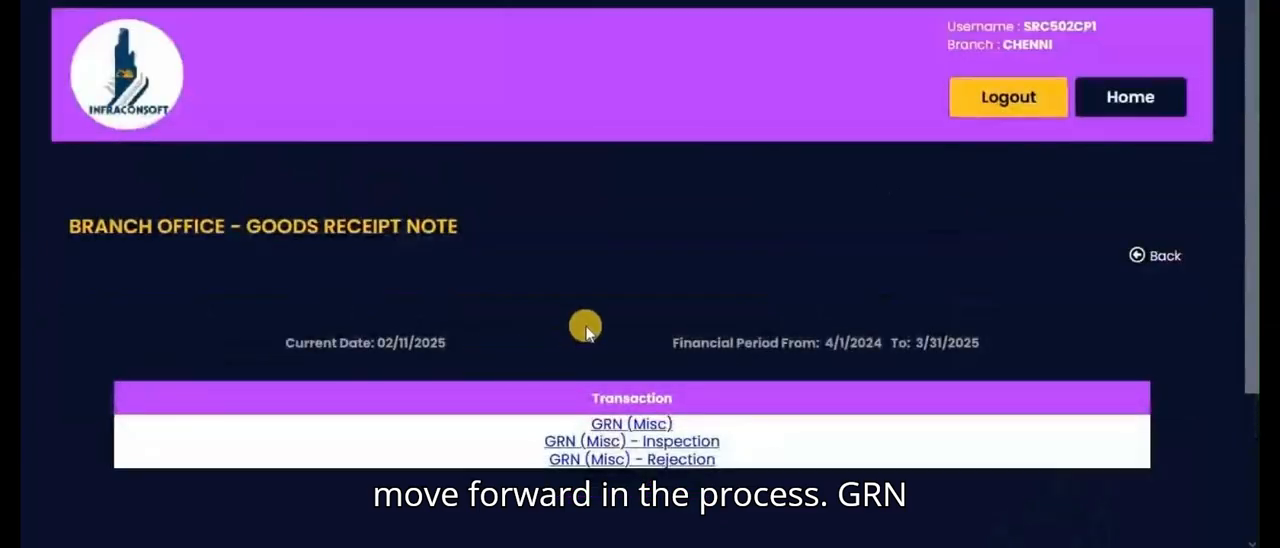
Step: Open the miscellaneous GRN rejection listing, start adding a rejection and select GRN 149 of GMMCO LIMITED
{"action": "scroll", "coordinate": [588, 328], "scroll_direction": "down", "scroll_amount": 1}
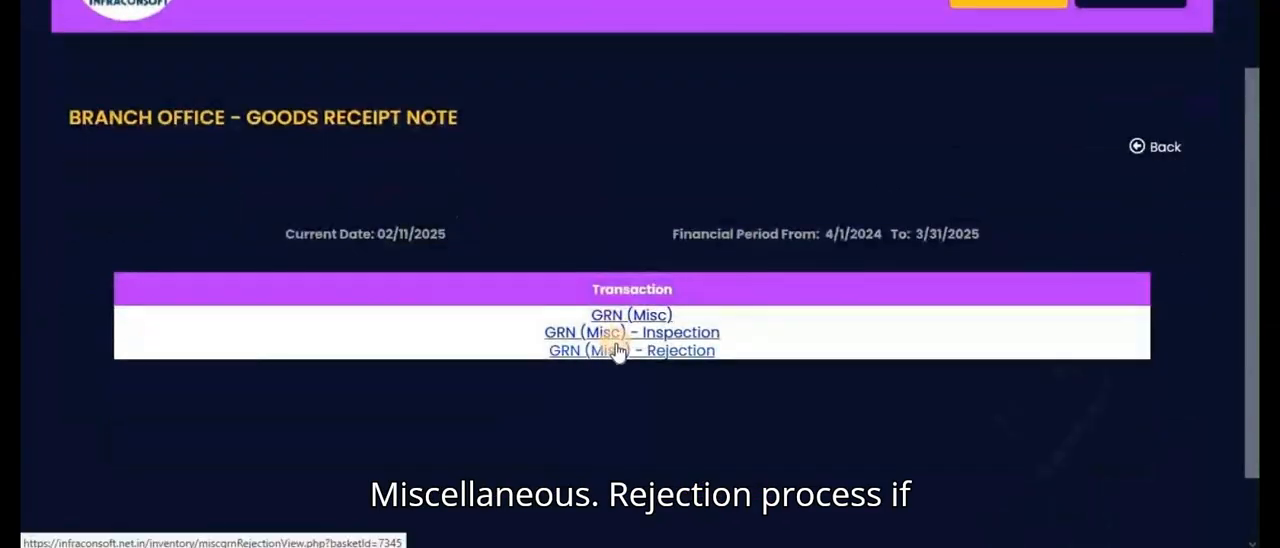
{"action": "left_click", "coordinate": [617, 350]}
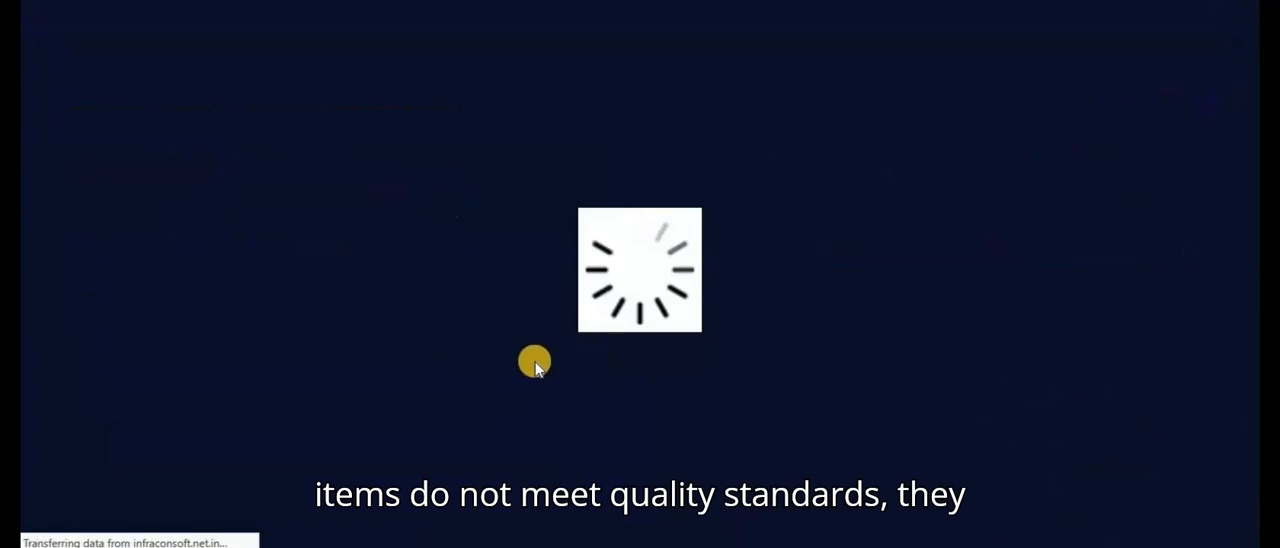
{"action": "scroll", "coordinate": [535, 362], "scroll_direction": "down", "scroll_amount": 2}
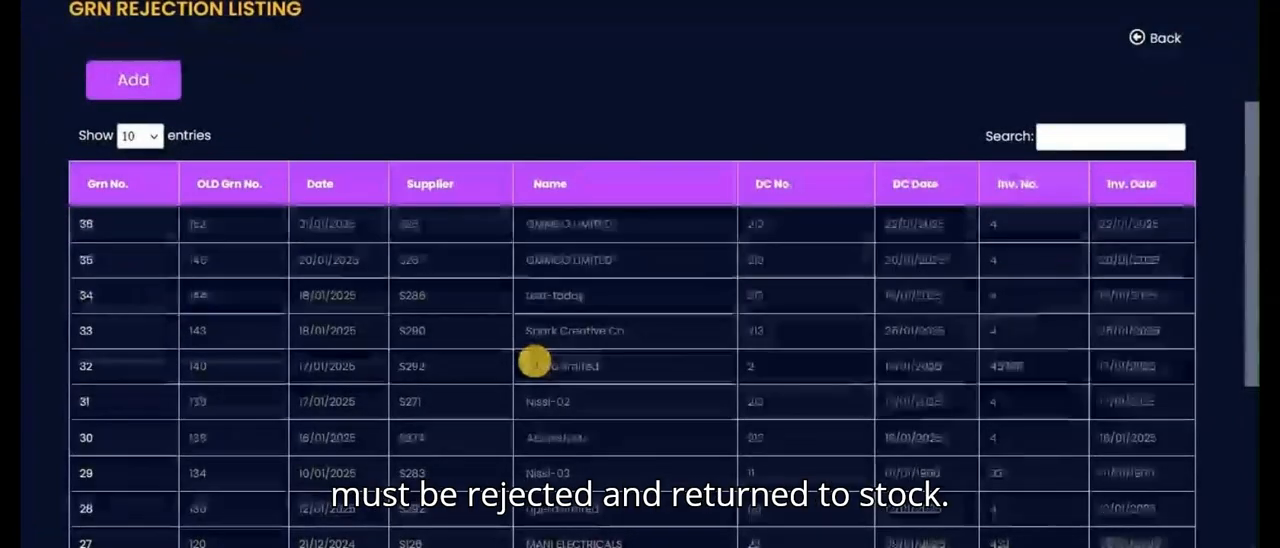
{"action": "left_click", "coordinate": [150, 80]}
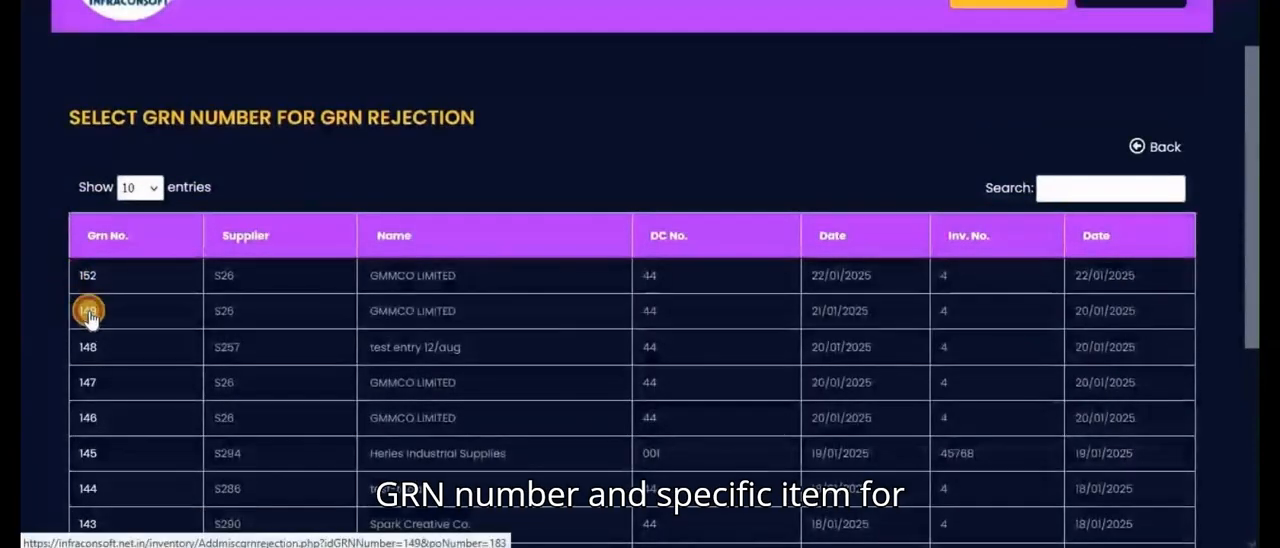
{"action": "left_click", "coordinate": [85, 318]}
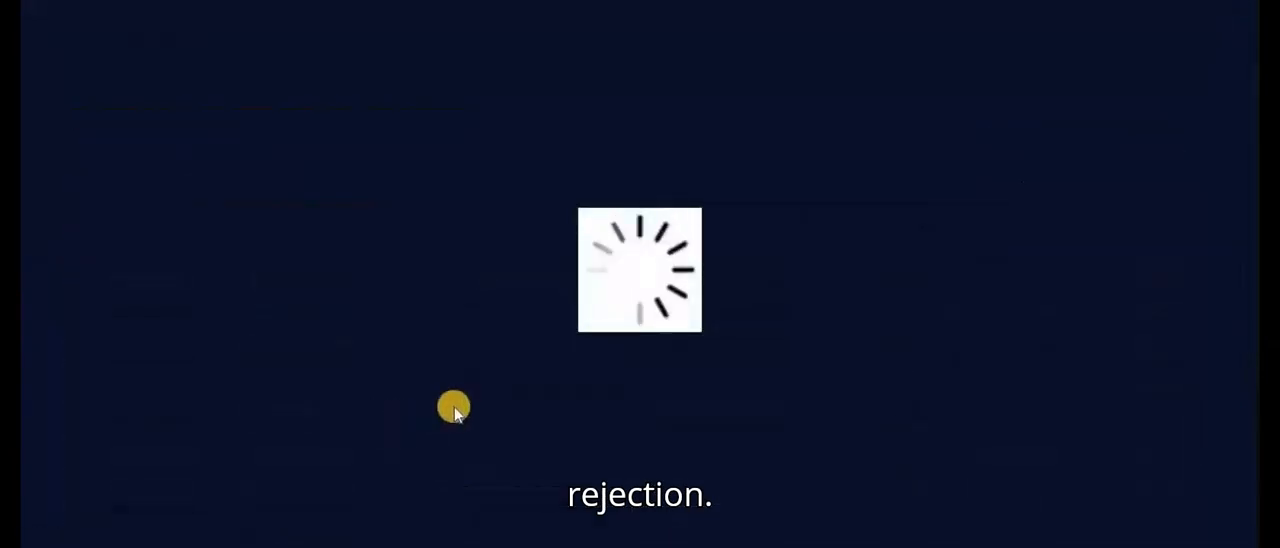
Step: Set both the D.C date and the invoice date of the GRN rejection to 09/02/2025 and start editing the invoice number
{"action": "scroll", "coordinate": [454, 406], "scroll_direction": "down", "scroll_amount": 1}
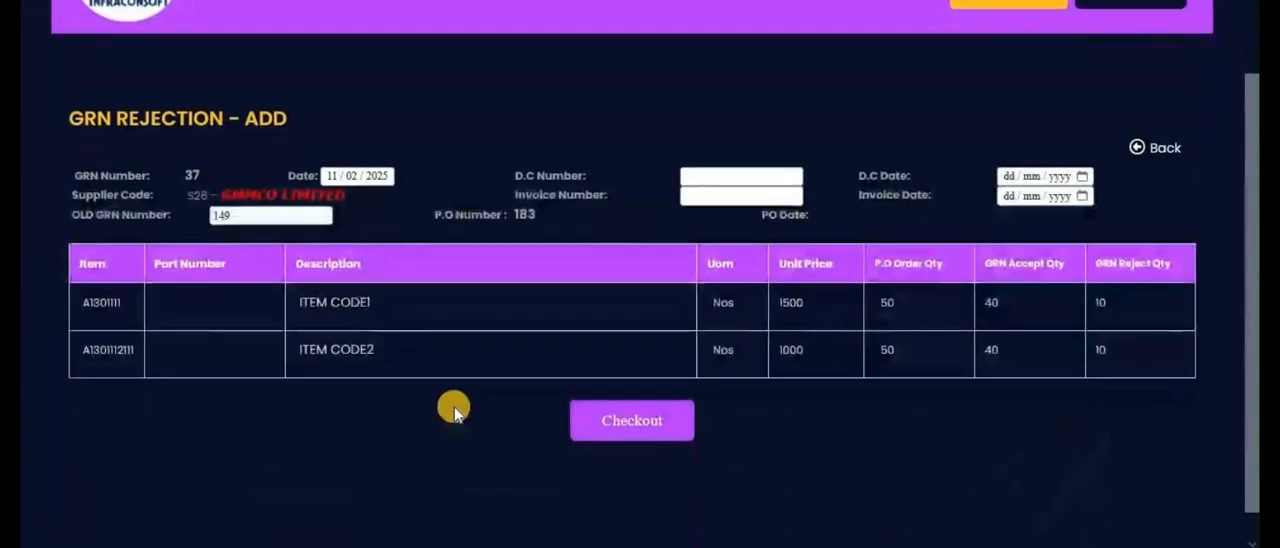
{"action": "scroll", "coordinate": [454, 406], "scroll_direction": "up", "scroll_amount": 1}
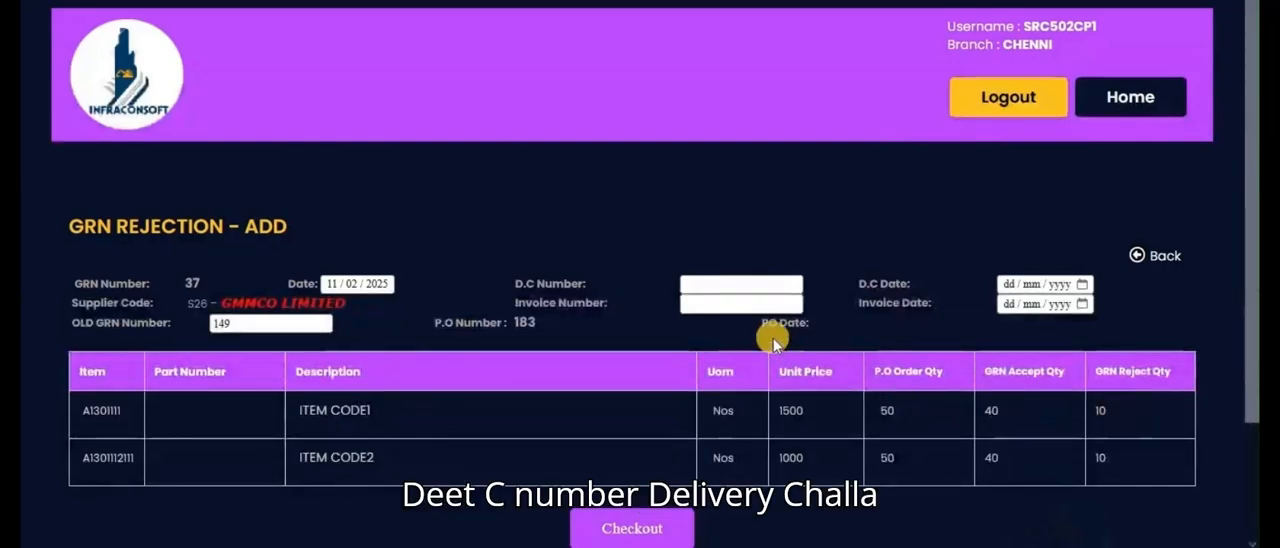
{"action": "left_click", "coordinate": [728, 290]}
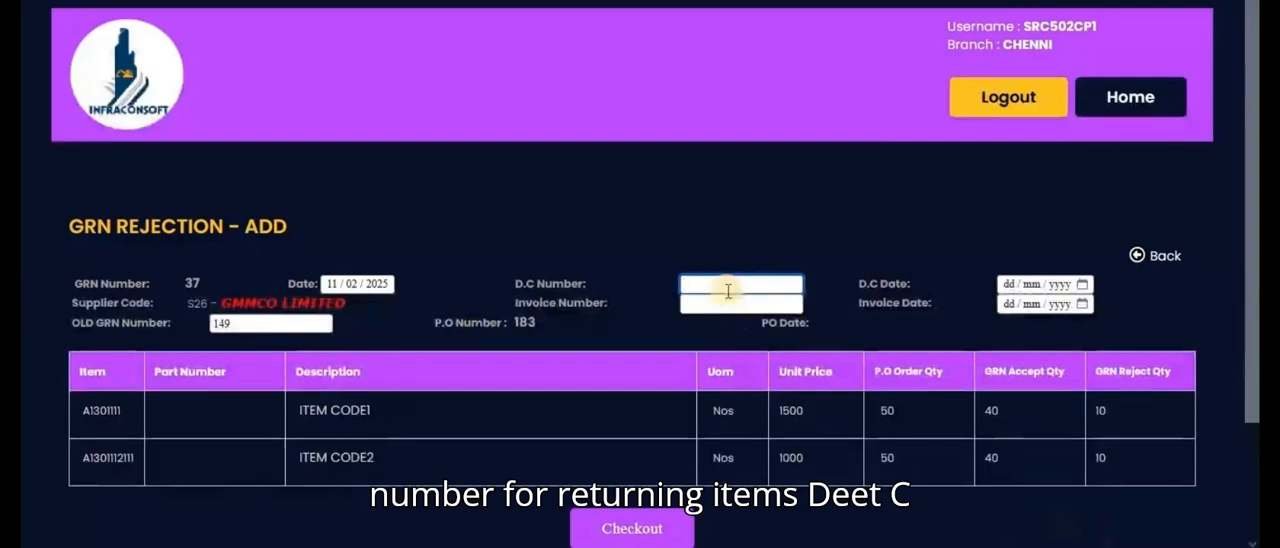
{"action": "left_click", "coordinate": [1084, 285]}
{"action": "left_click", "coordinate": [1029, 137]}
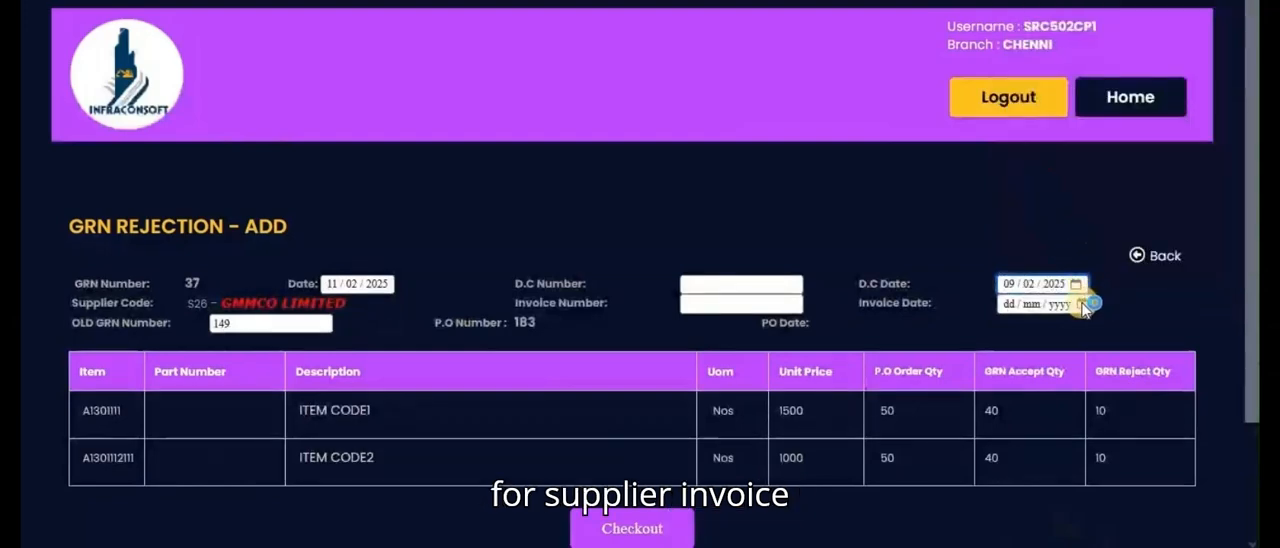
{"action": "left_click", "coordinate": [1084, 304]}
{"action": "left_click", "coordinate": [1025, 165]}
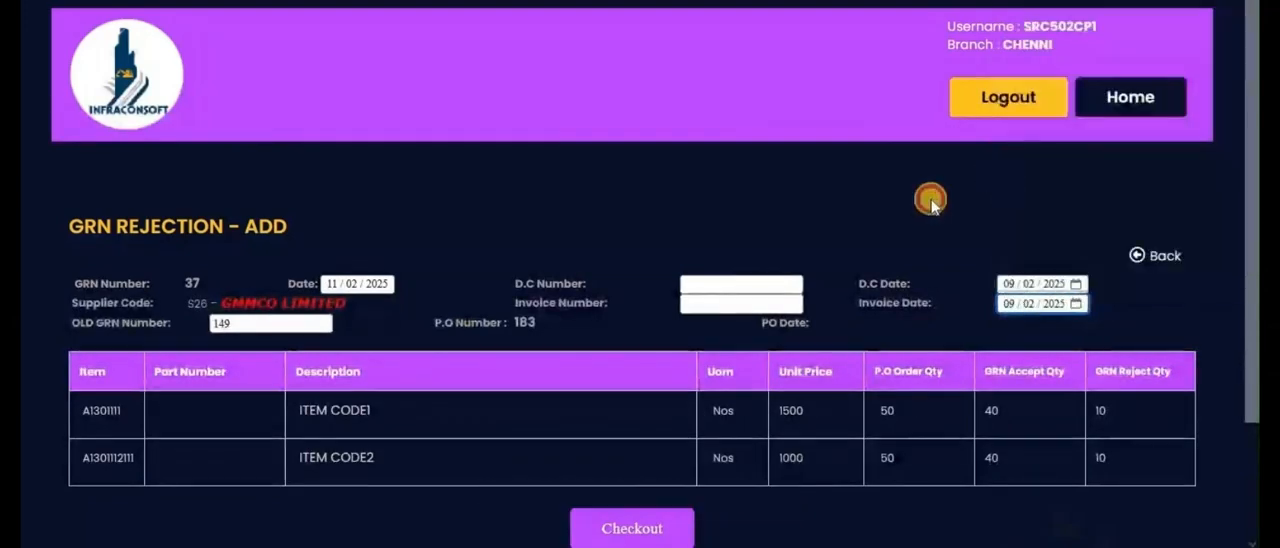
{"action": "left_click", "coordinate": [726, 304]}
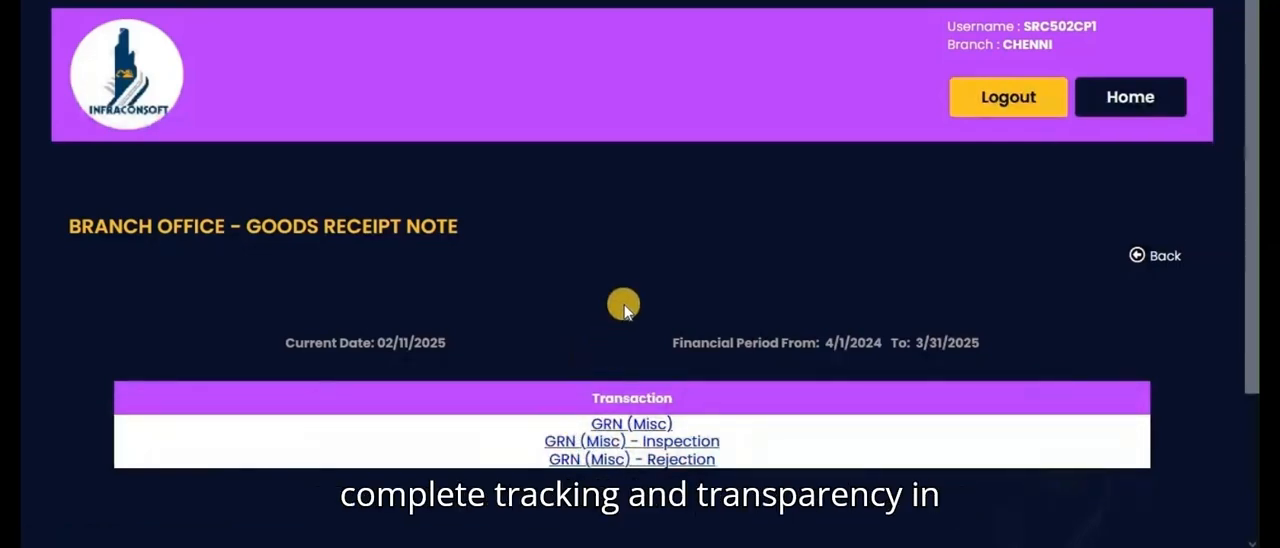
Step: Go to branch bill passing, open the Misc G.R.N list and start a new bill for GRN 155 of GMMCO LIMITED
{"action": "scroll", "coordinate": [634, 290], "scroll_direction": "down", "scroll_amount": 1}
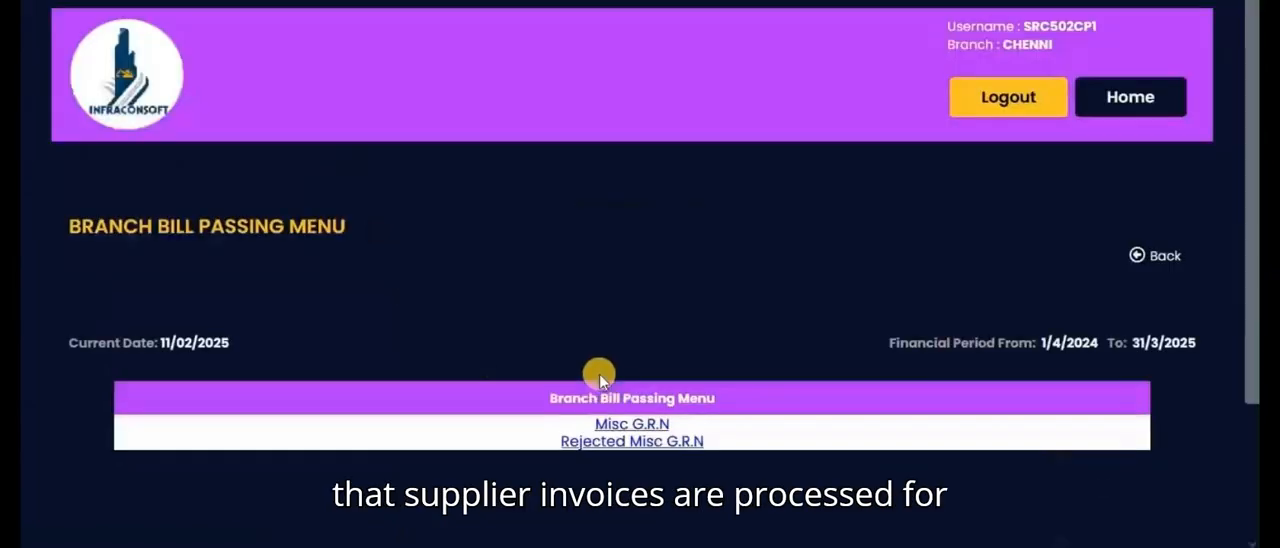
{"action": "left_click", "coordinate": [609, 424]}
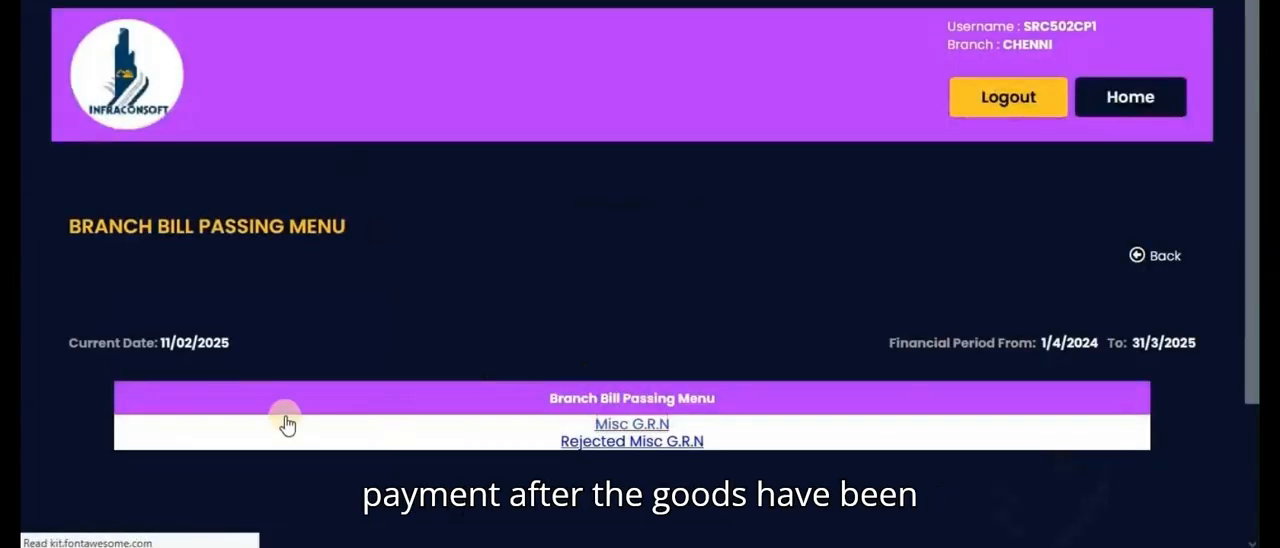
{"action": "scroll", "coordinate": [282, 368], "scroll_direction": "down", "scroll_amount": 2}
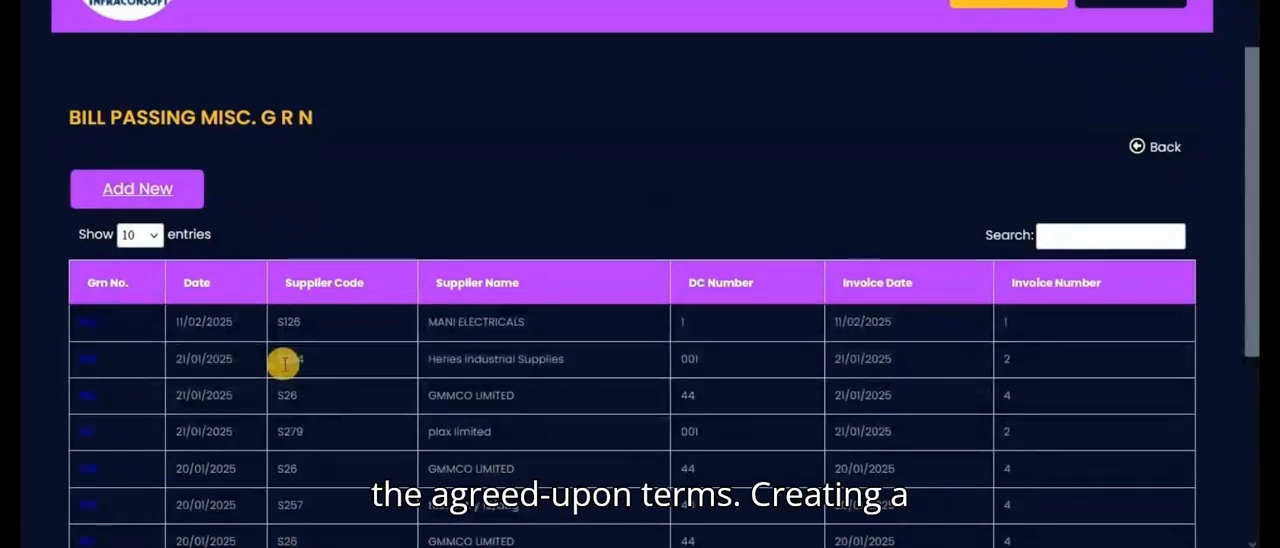
{"action": "left_click", "coordinate": [121, 190]}
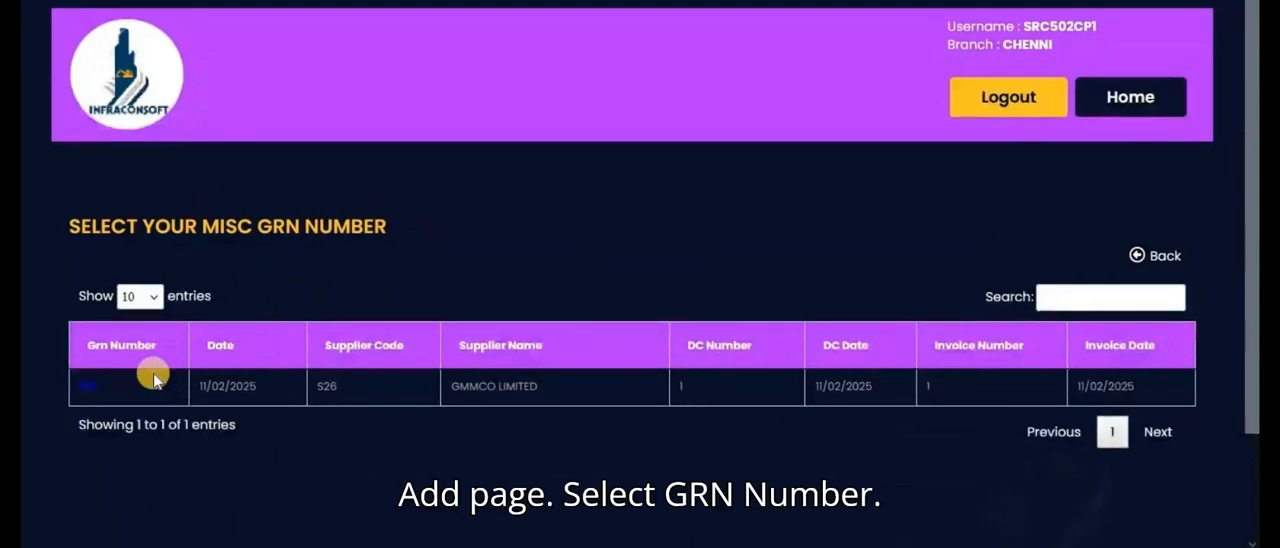
{"action": "left_click", "coordinate": [88, 390]}
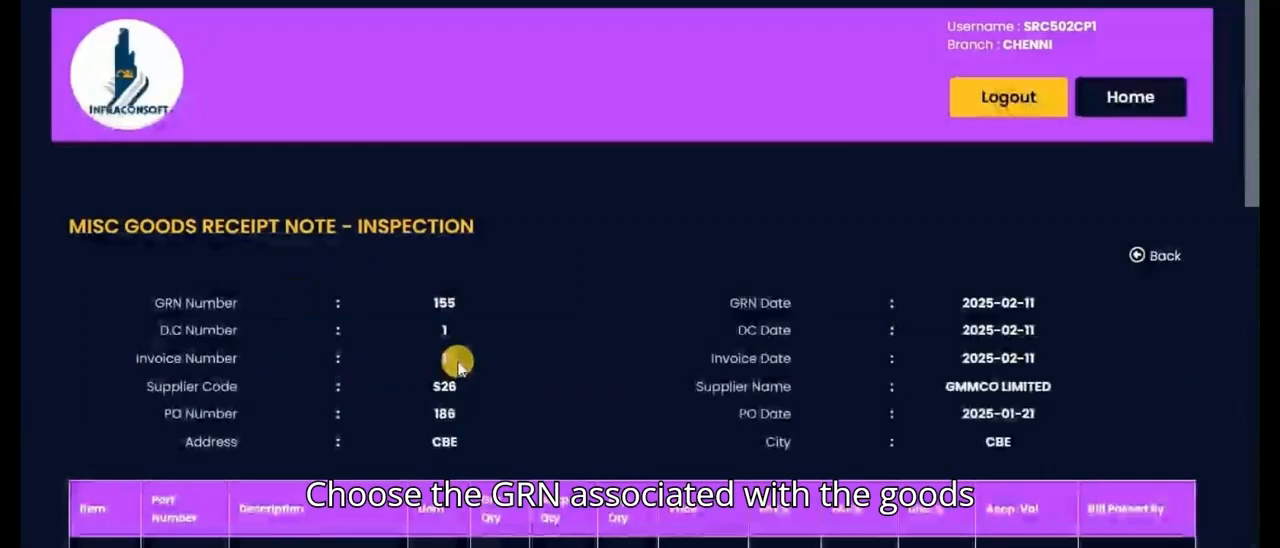
Step: Check the GST and P&F percentages of ITEM CODE1 and enter 3 as its discount percentage
{"action": "scroll", "coordinate": [463, 352], "scroll_direction": "down", "scroll_amount": 2}
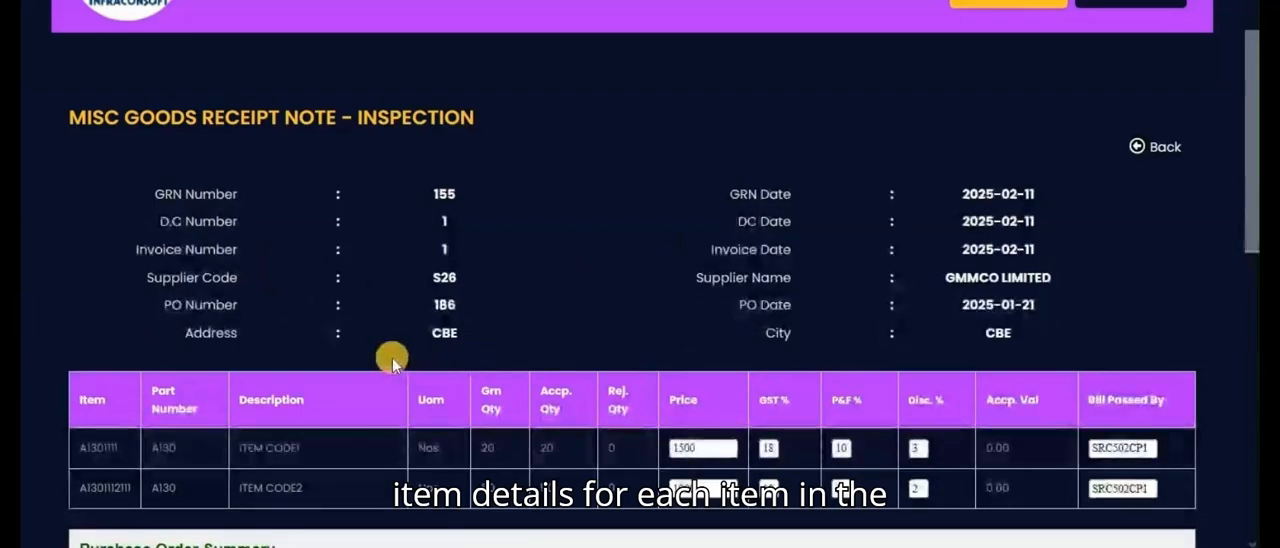
{"action": "scroll", "coordinate": [464, 357], "scroll_direction": "down", "scroll_amount": 1}
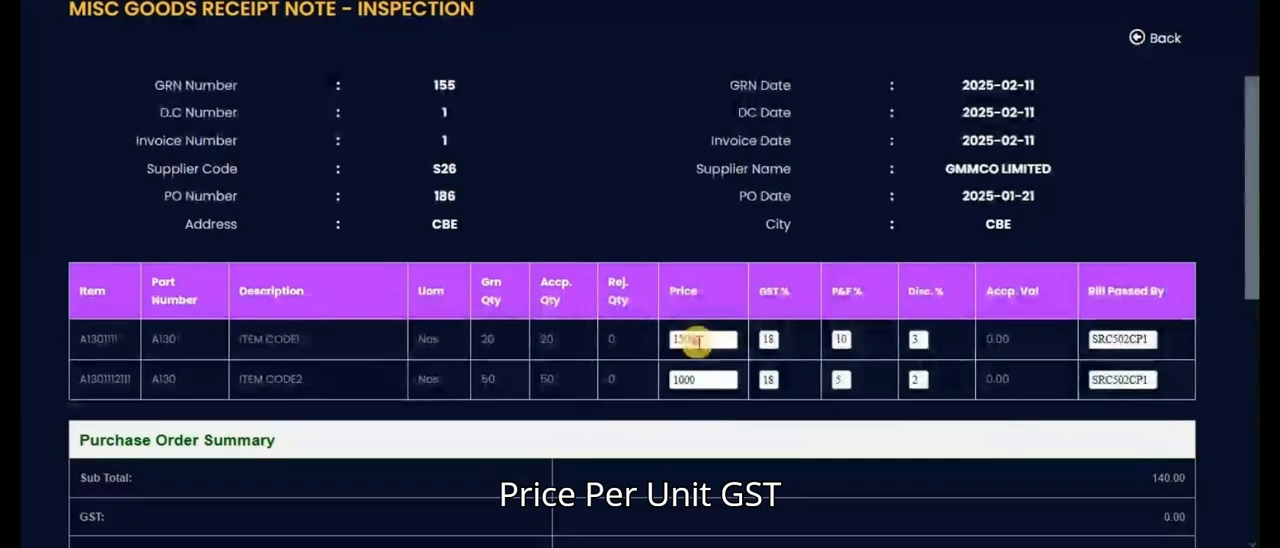
{"action": "left_click", "coordinate": [770, 340]}
{"action": "left_click", "coordinate": [839, 340]}
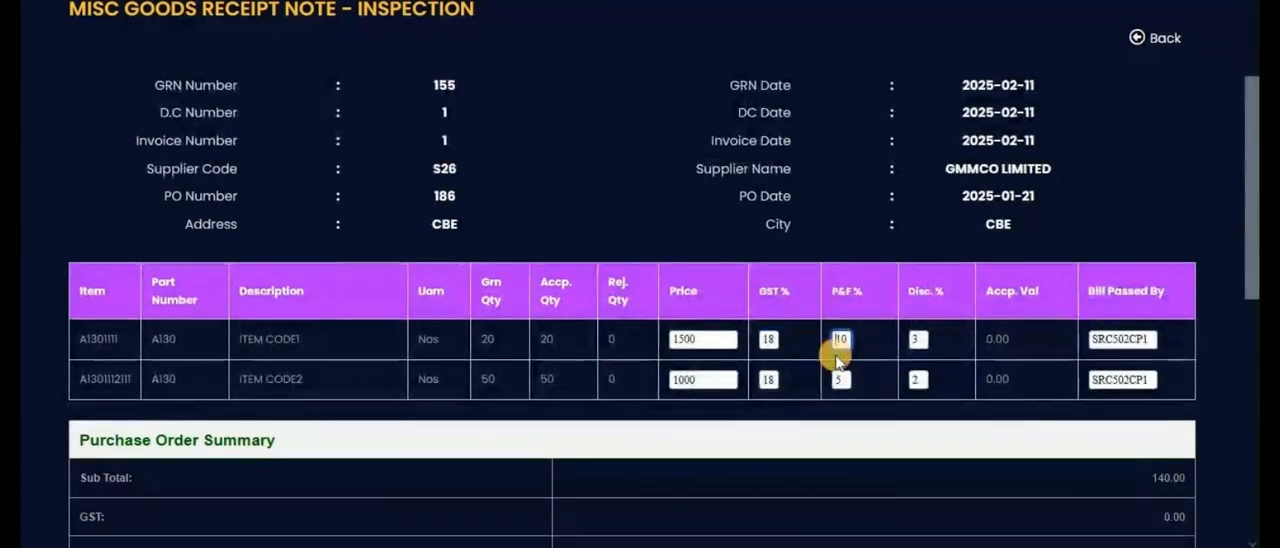
{"action": "left_click", "coordinate": [917, 339]}
{"action": "type", "text": "3"}
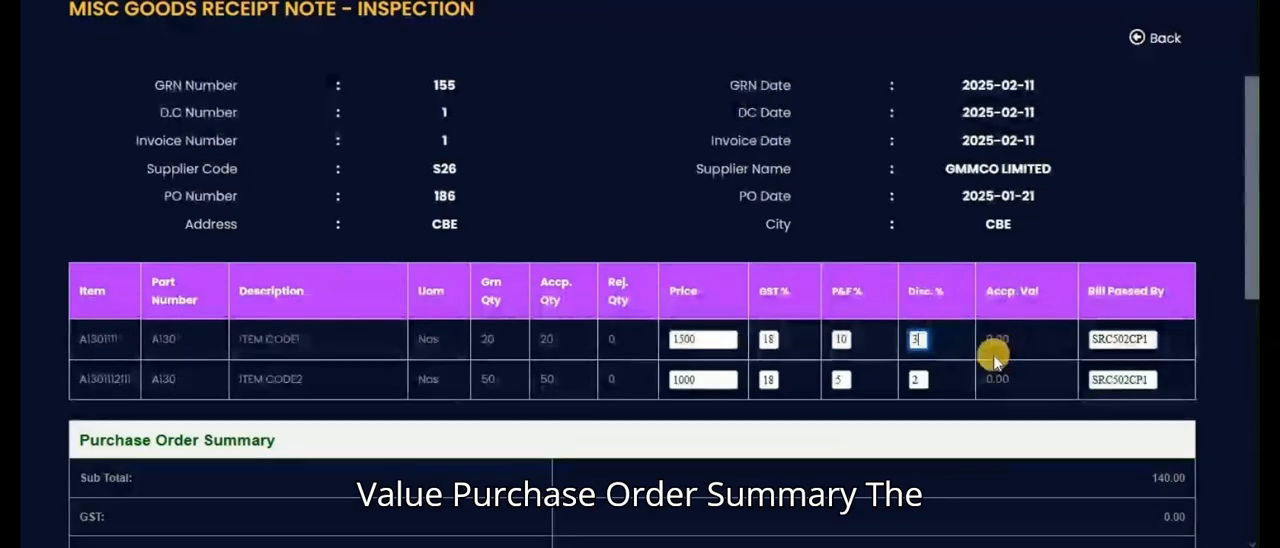
Step: Review the purchase order summary's charges, payment terms, delivery method and remarks, and update the basket
{"action": "scroll", "coordinate": [284, 447], "scroll_direction": "down", "scroll_amount": 2}
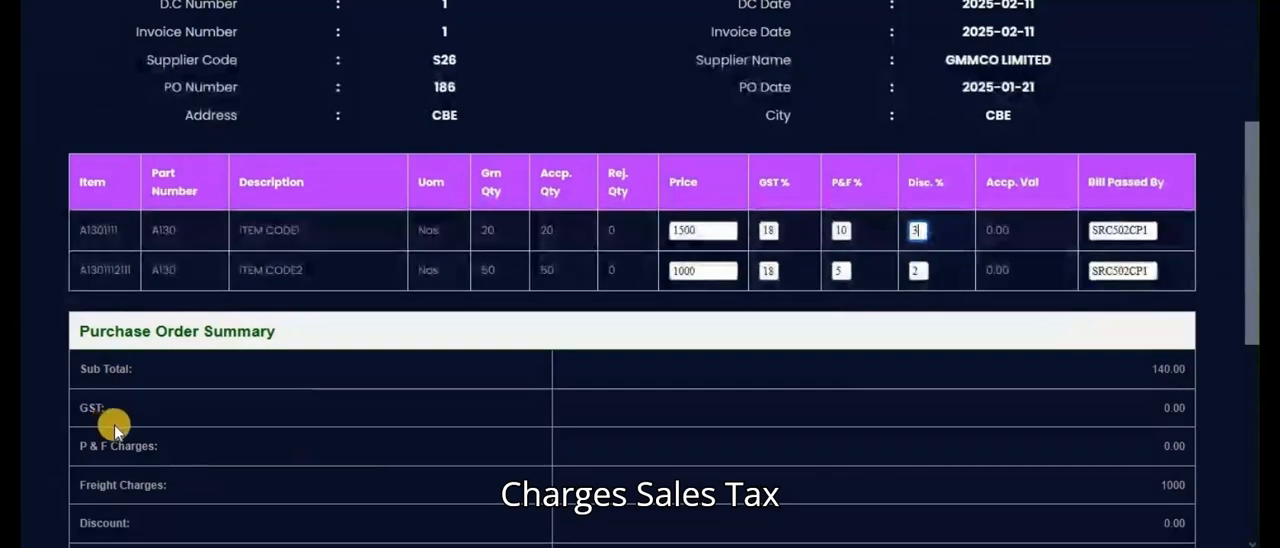
{"action": "scroll", "coordinate": [315, 439], "scroll_direction": "down", "scroll_amount": 1}
{"action": "scroll", "coordinate": [315, 439], "scroll_direction": "down", "scroll_amount": 1}
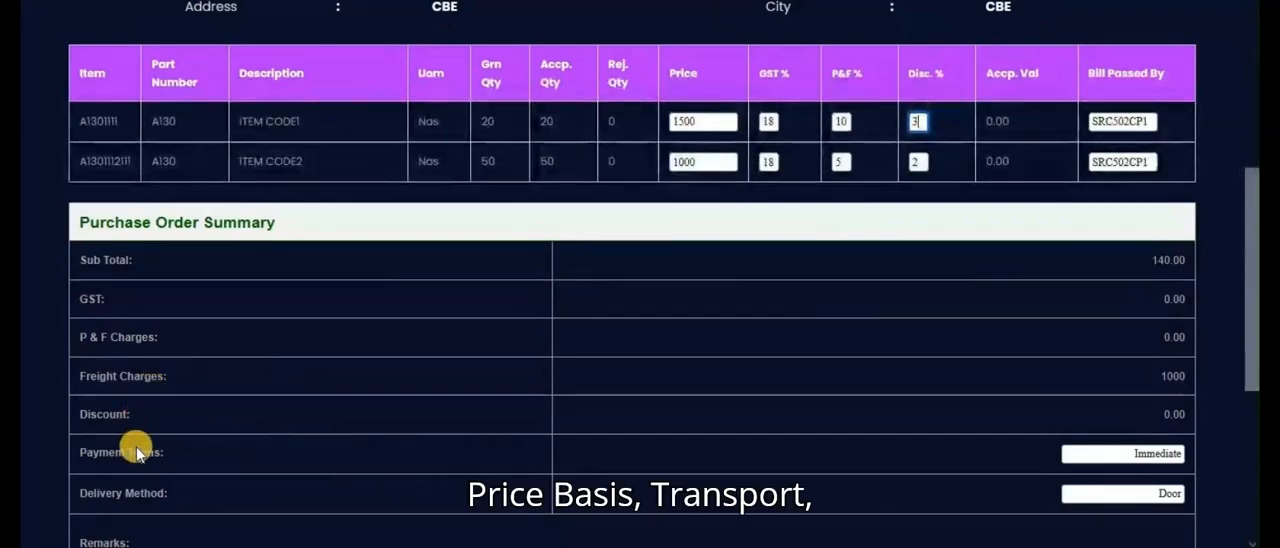
{"action": "scroll", "coordinate": [136, 450], "scroll_direction": "down", "scroll_amount": 1}
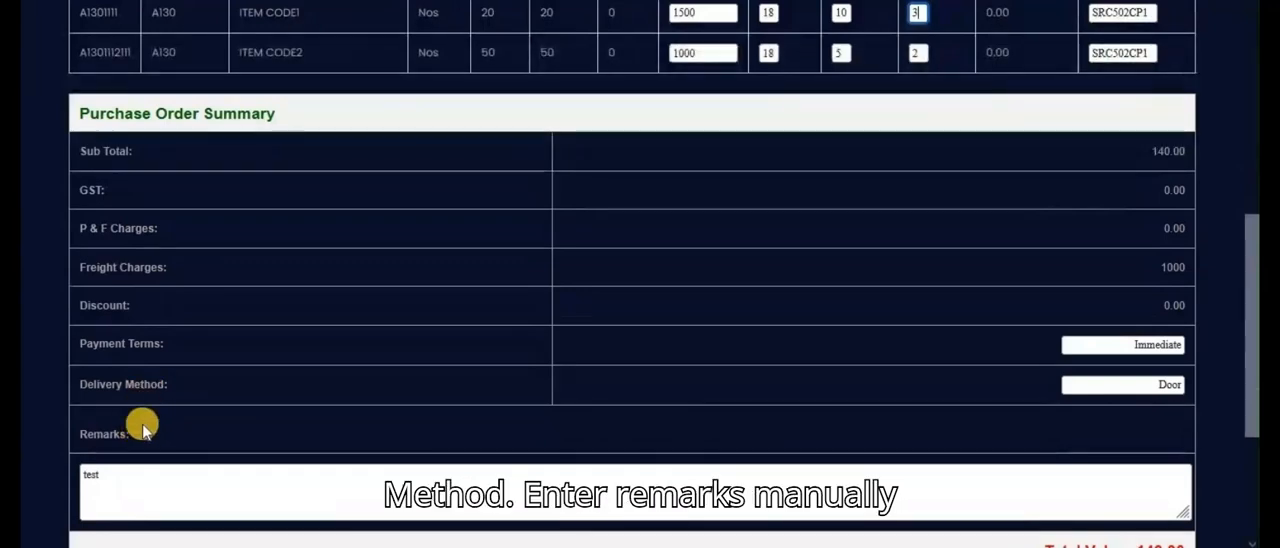
{"action": "left_click", "coordinate": [128, 470]}
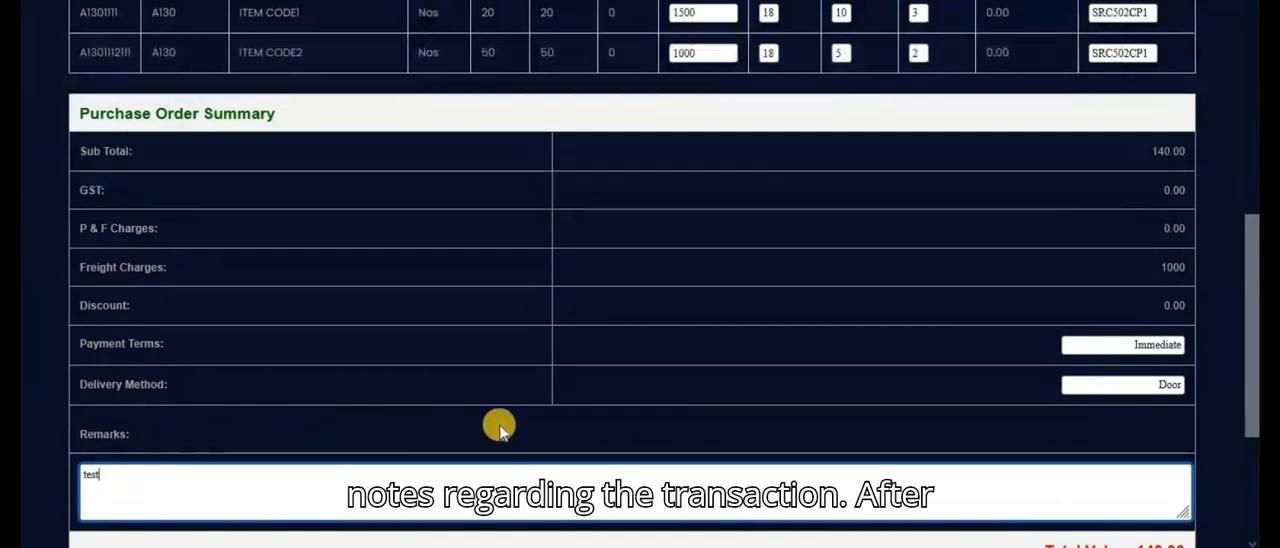
{"action": "scroll", "coordinate": [500, 425], "scroll_direction": "down", "scroll_amount": 2}
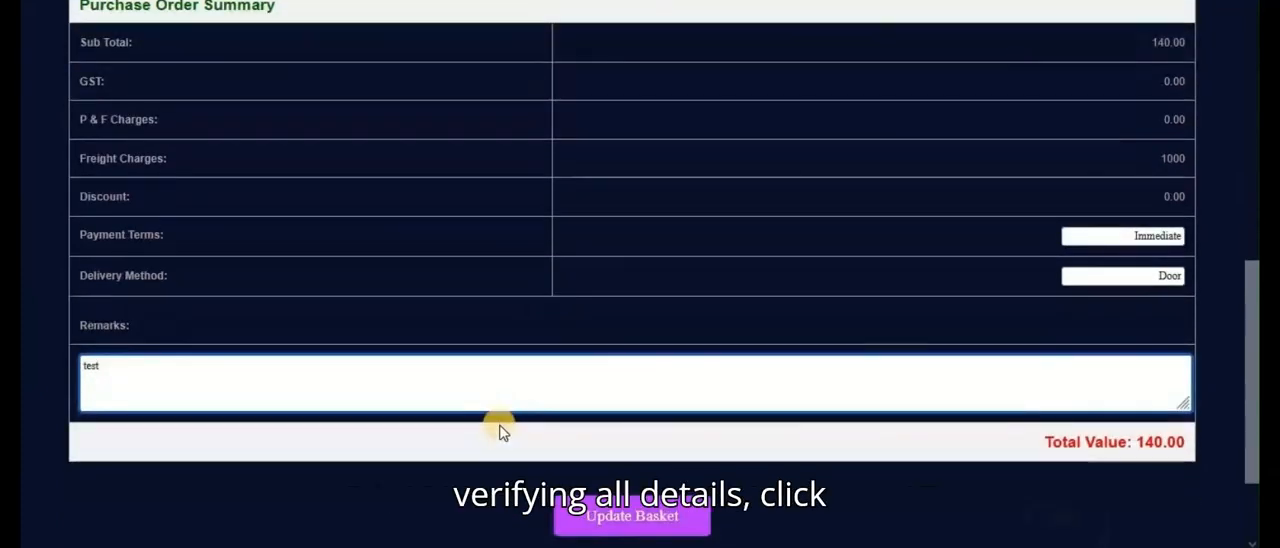
{"action": "left_click", "coordinate": [617, 520]}
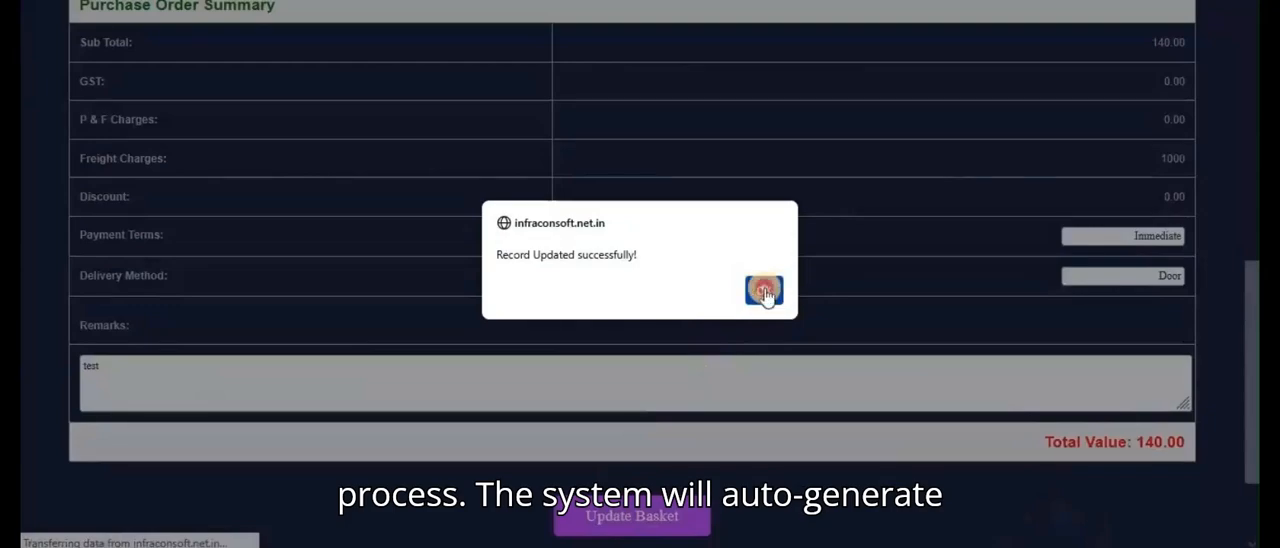
{"action": "left_click", "coordinate": [765, 291]}
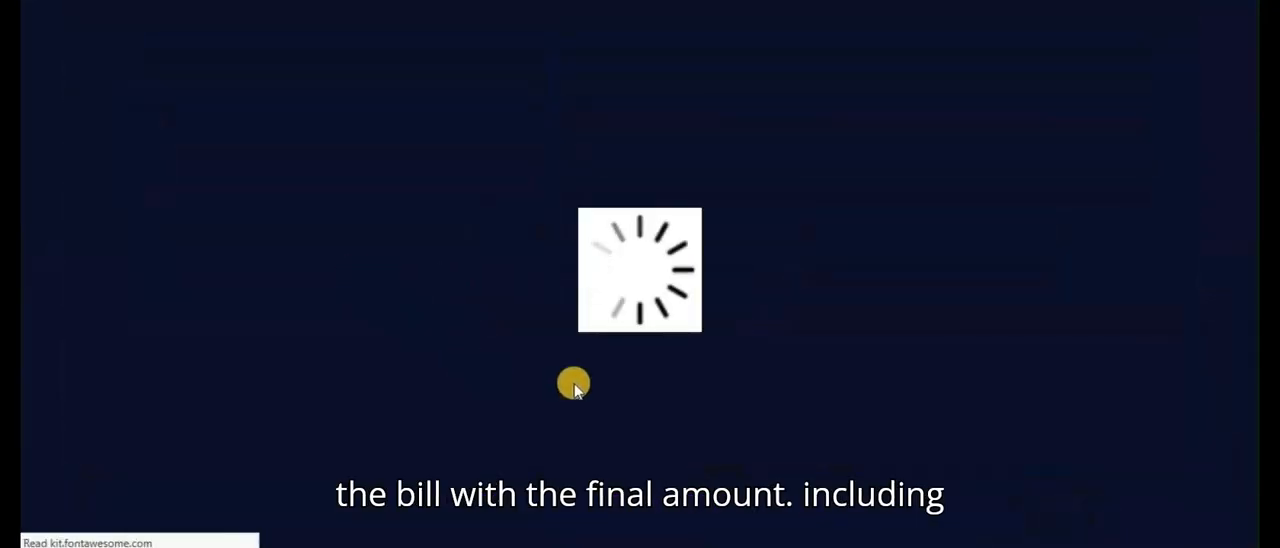
Step: Review the recalculated purchase order summary and check out the bill for GRN 155
{"action": "scroll", "coordinate": [576, 378], "scroll_direction": "down", "scroll_amount": 5}
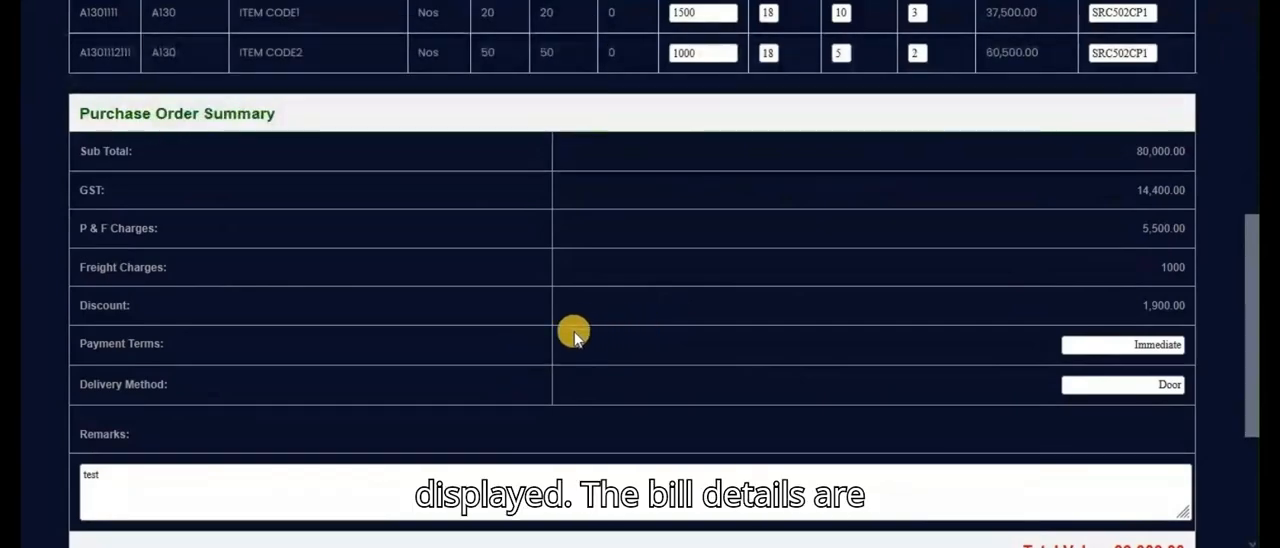
{"action": "scroll", "coordinate": [571, 334], "scroll_direction": "down", "scroll_amount": 2}
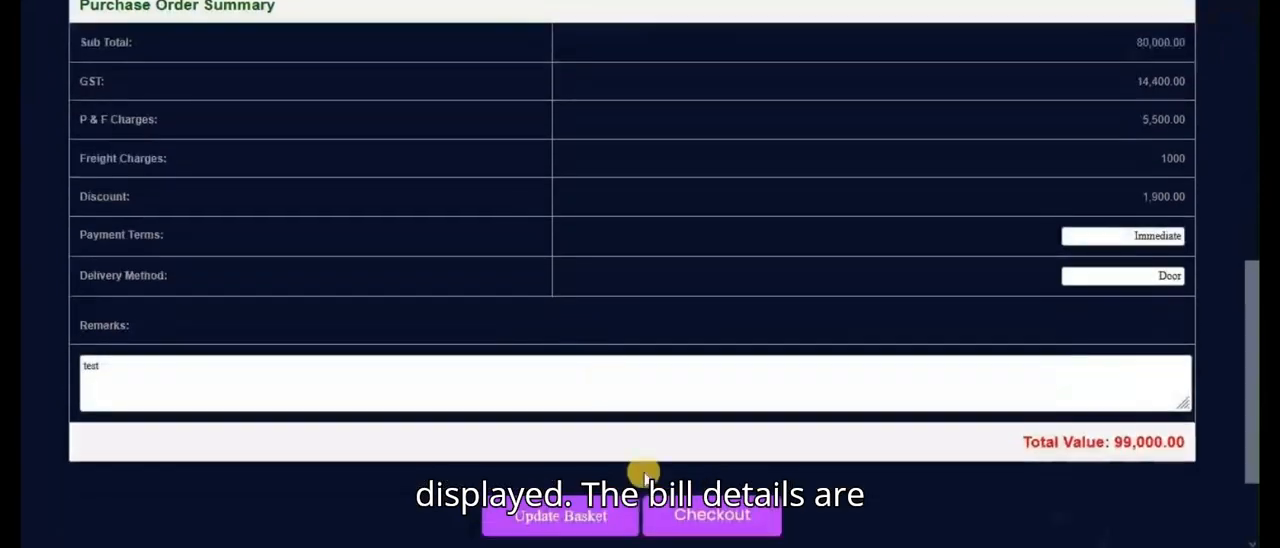
{"action": "left_click", "coordinate": [690, 514]}
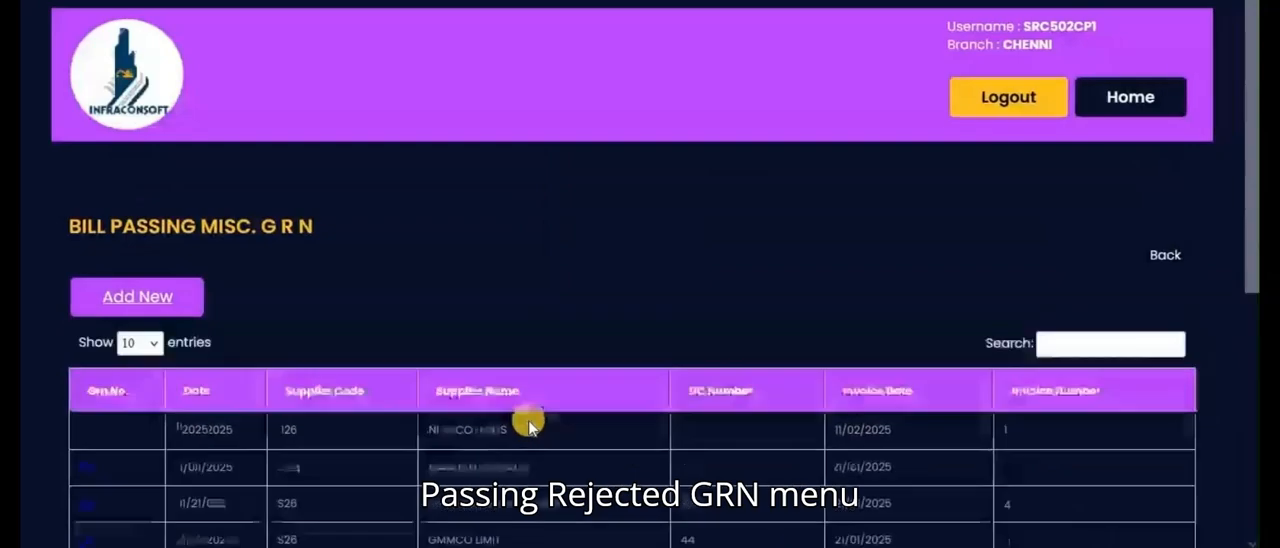
Step: Return to the Branch Bill Passing Menu, open the Rejected Misc G.R.N list and view rejected GRN 36 of GMMCO LIMITED
{"action": "scroll", "coordinate": [367, 418], "scroll_direction": "down", "scroll_amount": 2}
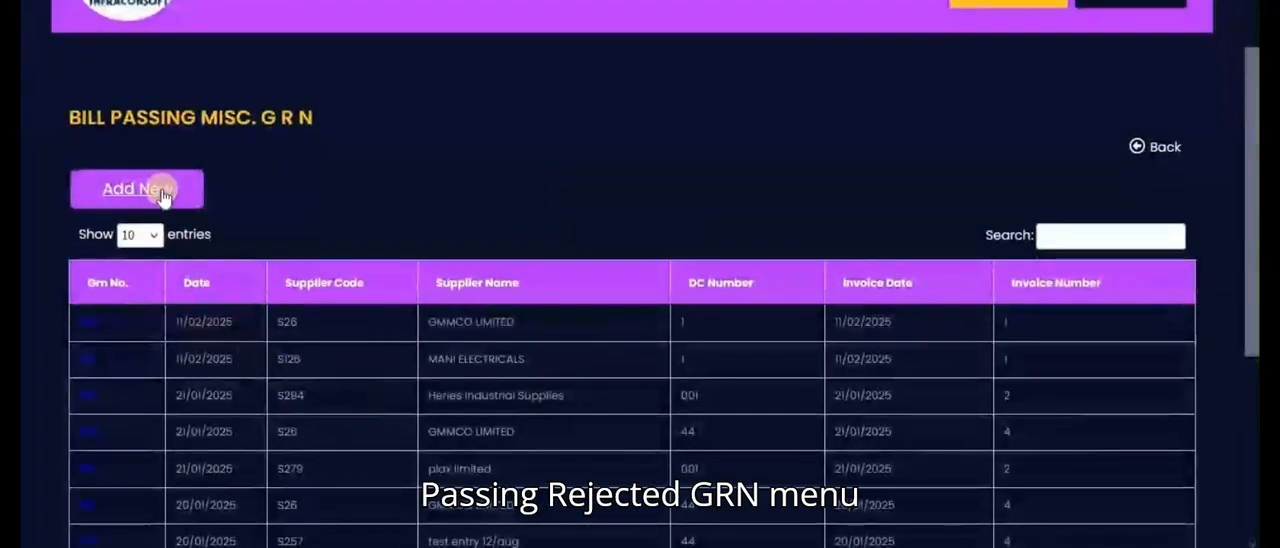
{"action": "left_click", "coordinate": [1136, 146]}
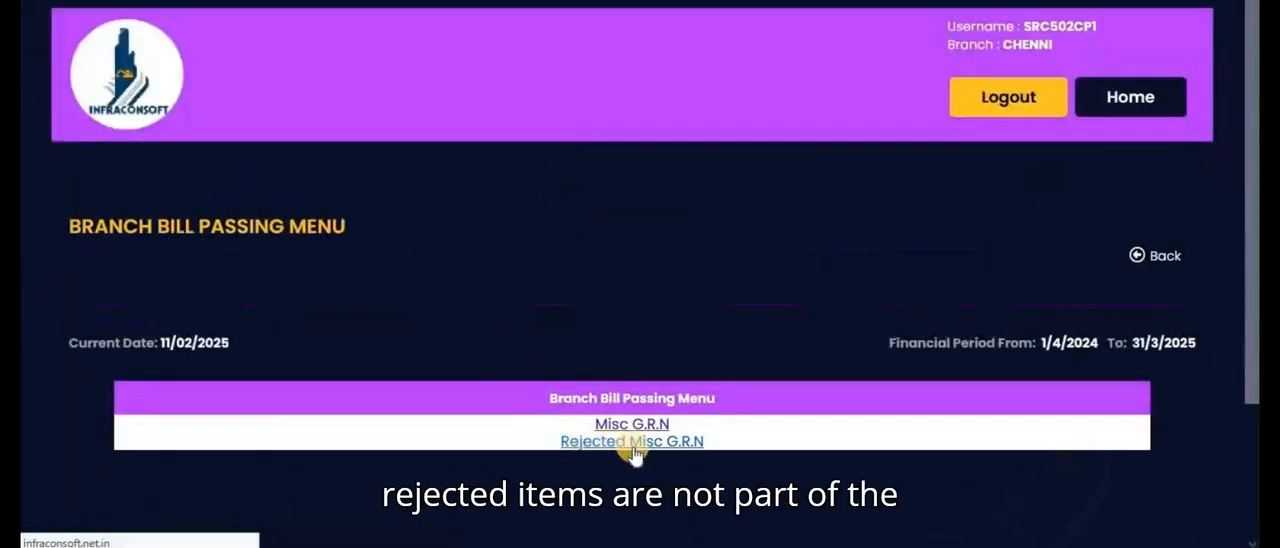
{"action": "left_click", "coordinate": [679, 441]}
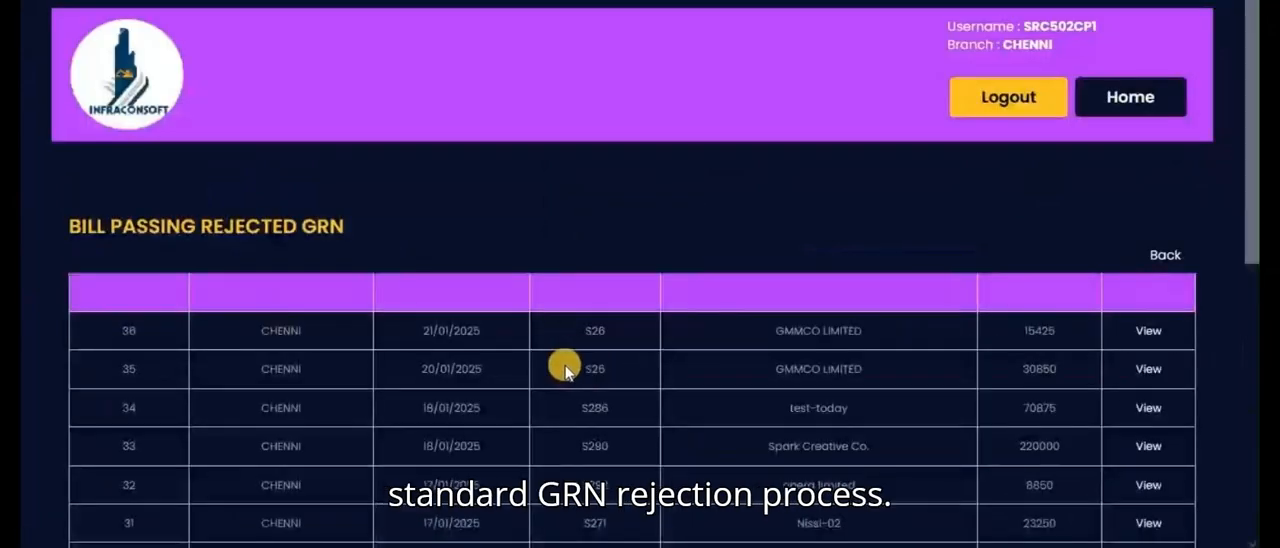
{"action": "scroll", "coordinate": [620, 370], "scroll_direction": "down", "scroll_amount": 1}
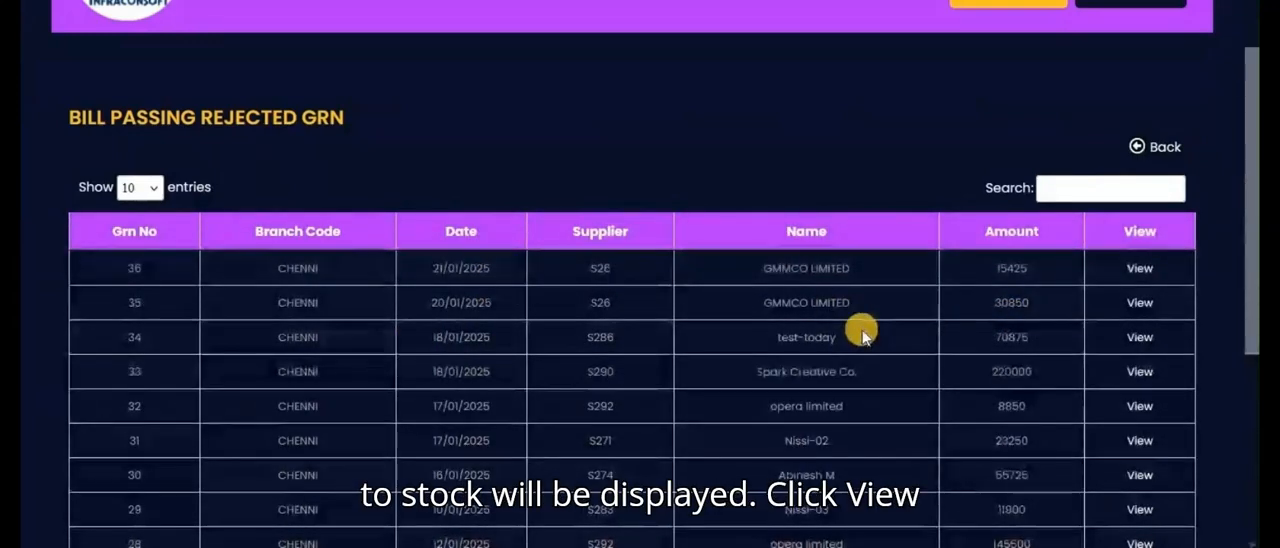
{"action": "left_click", "coordinate": [1136, 268]}
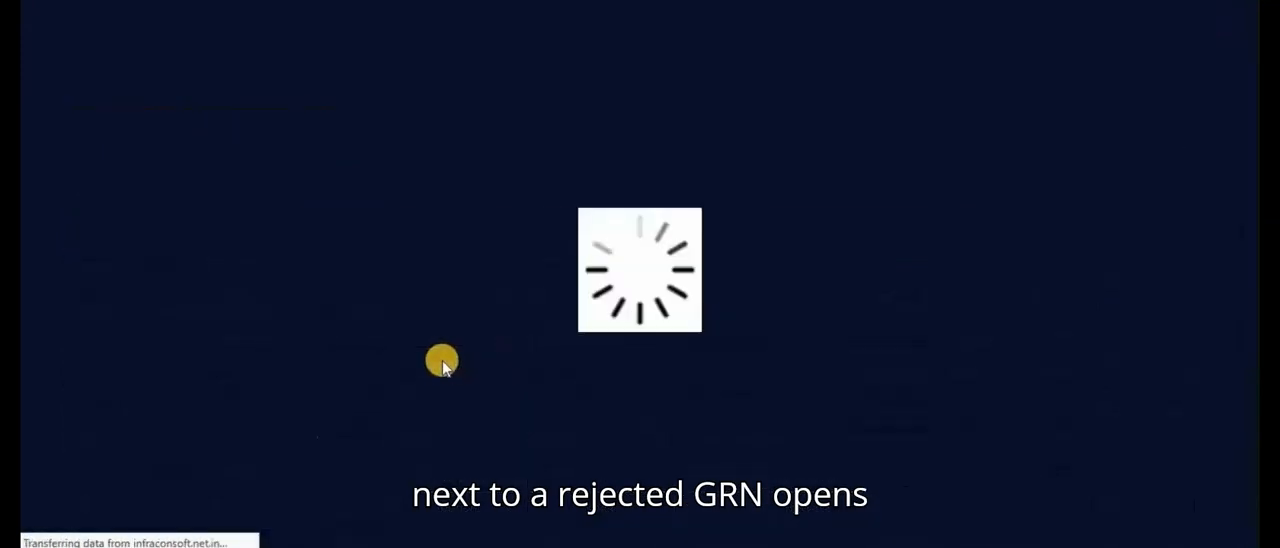
Step: Go to Delivery Note from the main module list and open a new delivery note entry form
{"action": "scroll", "coordinate": [433, 350], "scroll_direction": "down", "scroll_amount": 1}
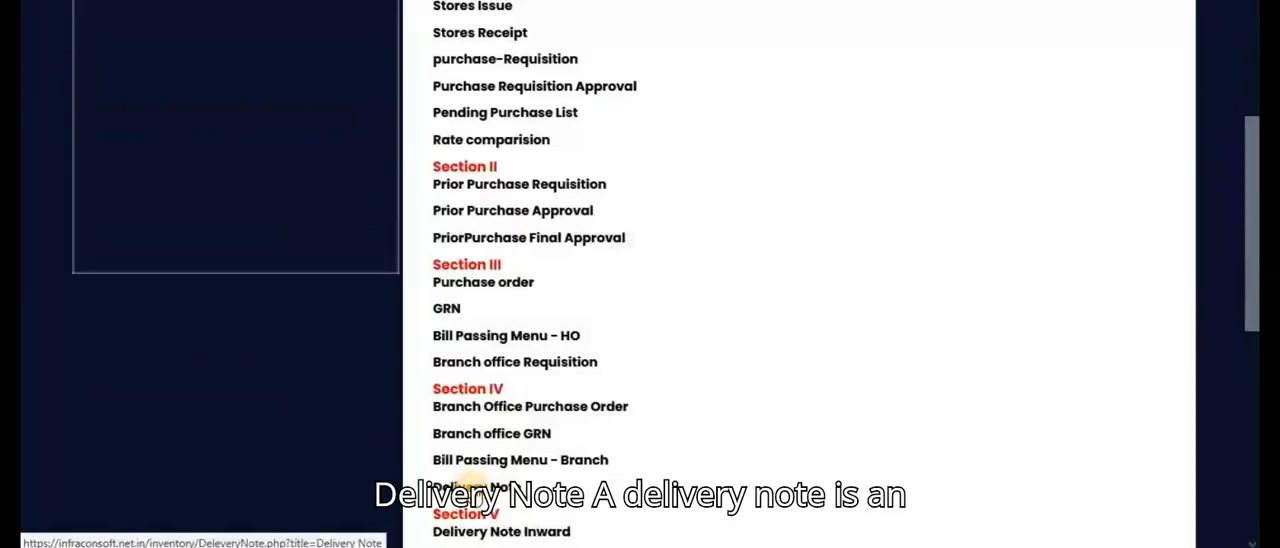
{"action": "left_click", "coordinate": [478, 488]}
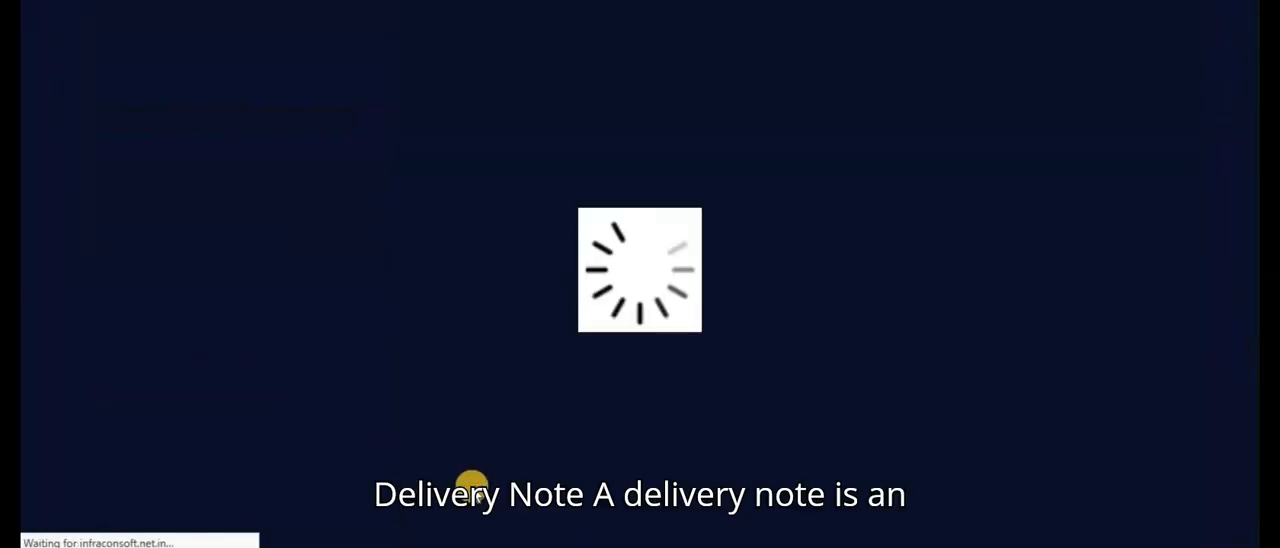
{"action": "scroll", "coordinate": [511, 383], "scroll_direction": "down", "scroll_amount": 1}
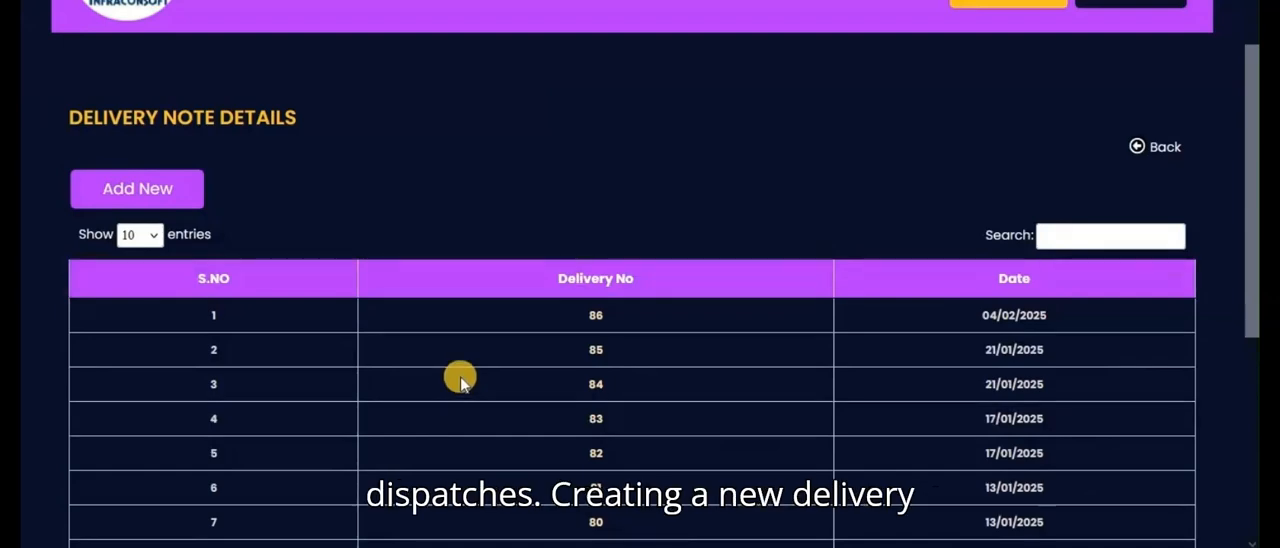
{"action": "left_click", "coordinate": [154, 190]}
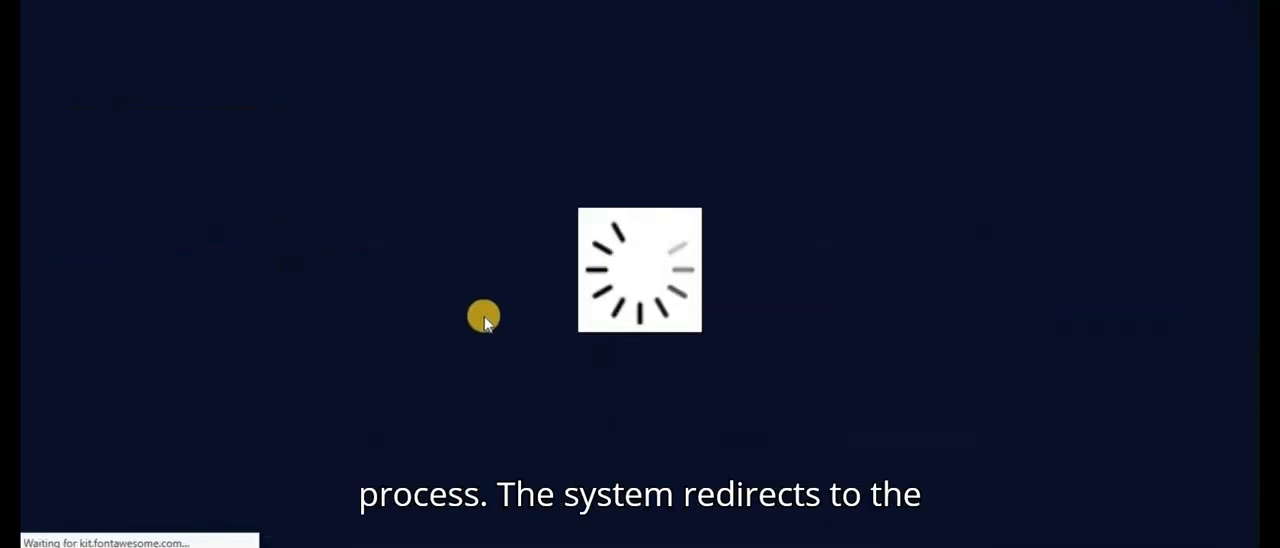
{"action": "scroll", "coordinate": [484, 322], "scroll_direction": "down", "scroll_amount": 1}
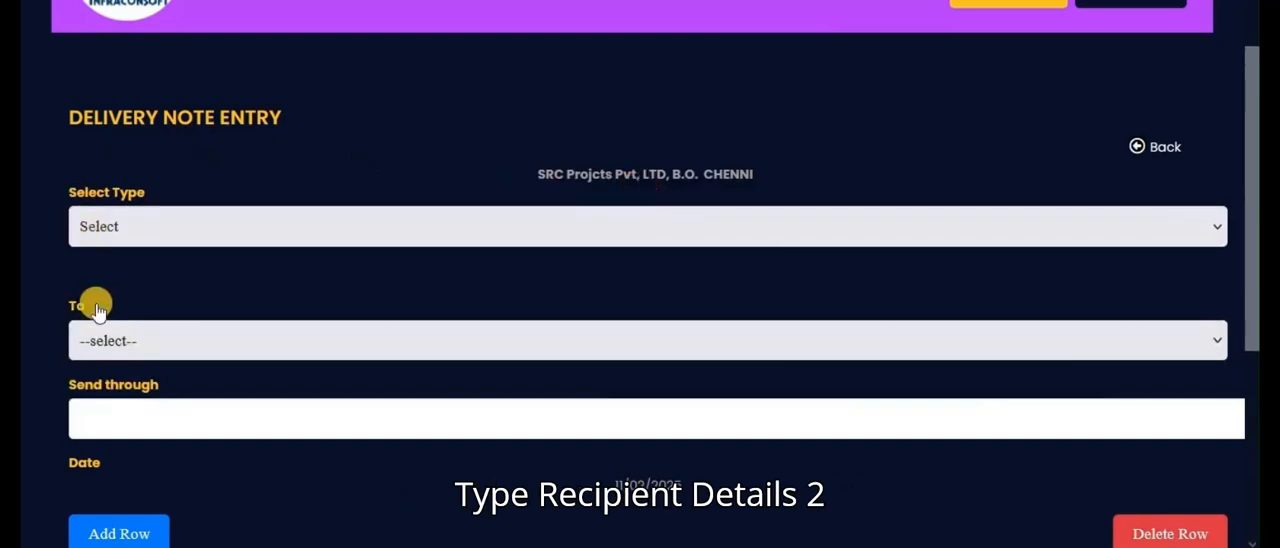
Step: Choose Chennai as the delivery note's recipient, set the note type to Branch, and go to the Send through field
{"action": "left_click", "coordinate": [136, 342]}
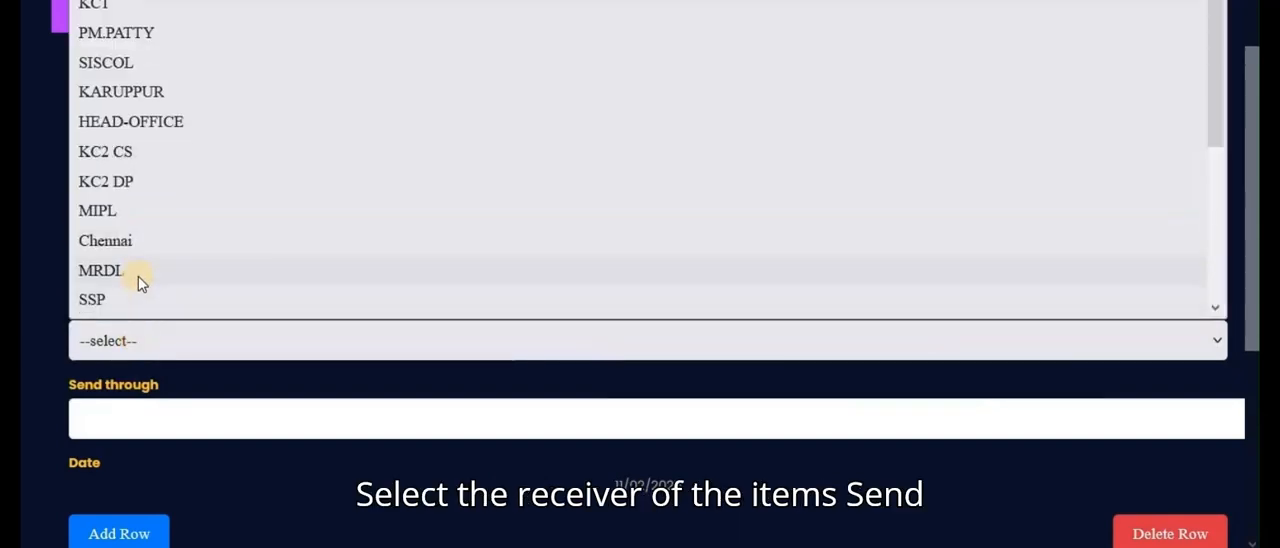
{"action": "left_click", "coordinate": [140, 254]}
{"action": "left_click", "coordinate": [190, 226]}
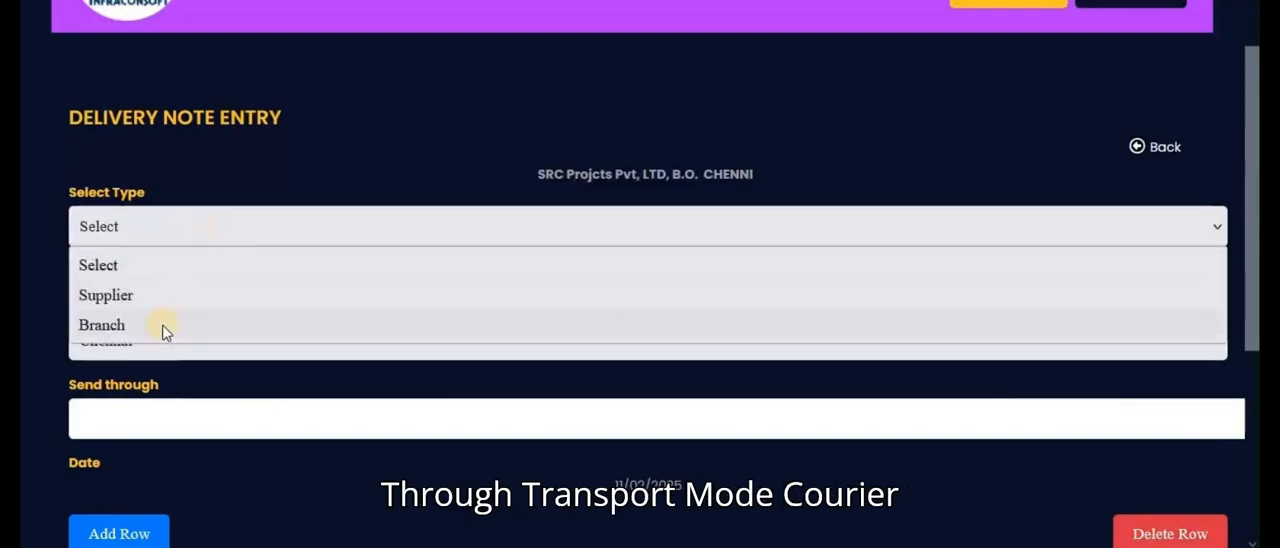
{"action": "left_click", "coordinate": [165, 328]}
{"action": "scroll", "coordinate": [480, 349], "scroll_direction": "down", "scroll_amount": 1}
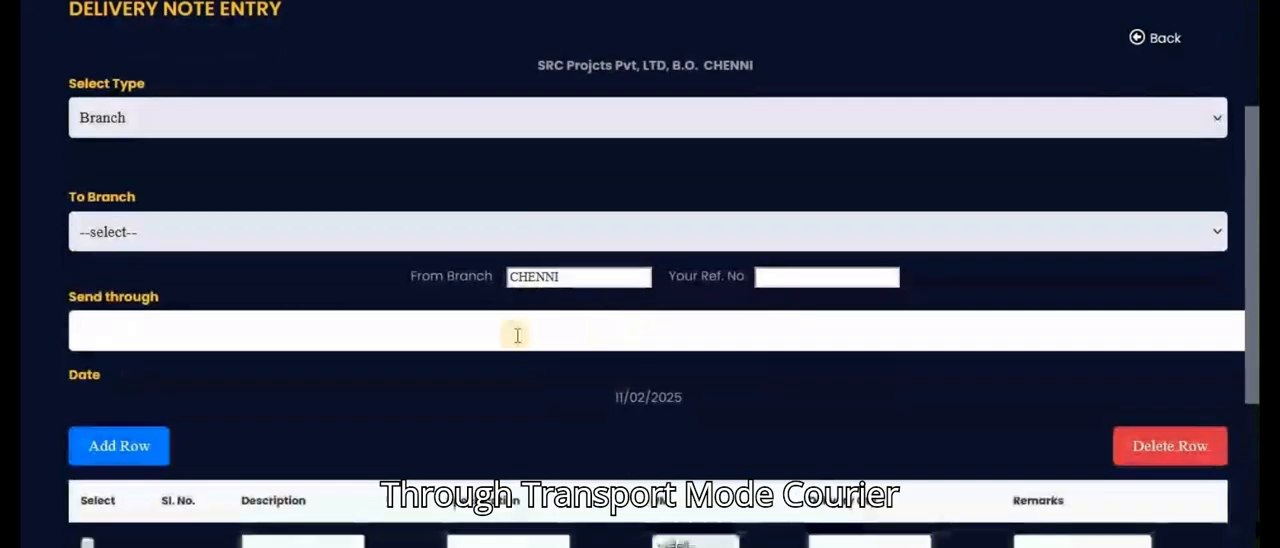
{"action": "left_click", "coordinate": [261, 330]}
Step: Add a second item row to the delivery note and set the first row's unit of measure to Length
{"action": "scroll", "coordinate": [261, 330], "scroll_direction": "down", "scroll_amount": 1}
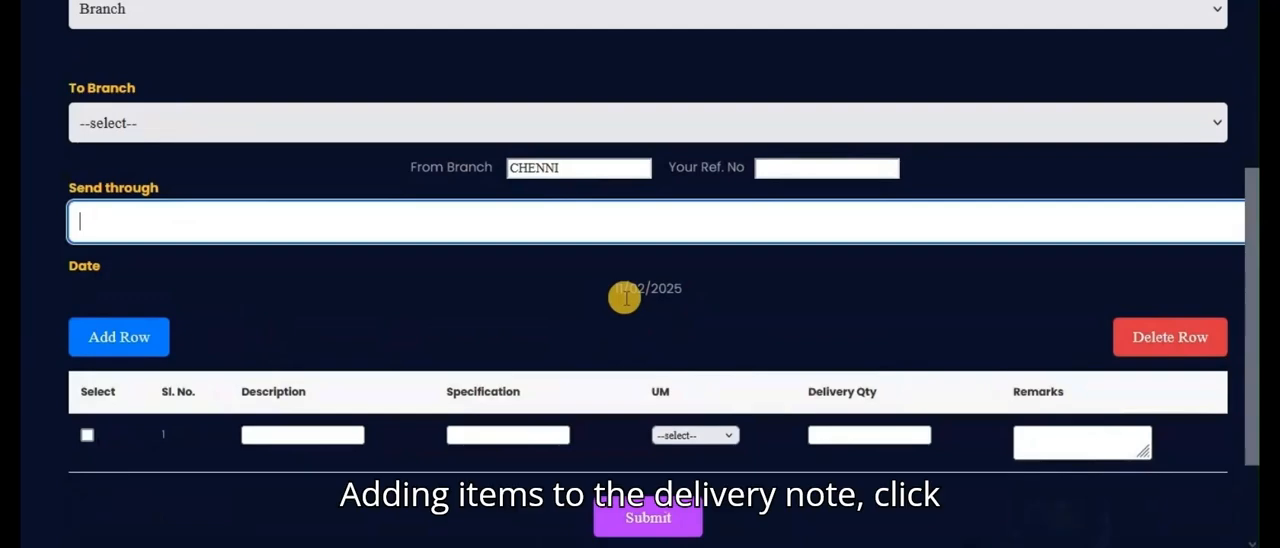
{"action": "left_click", "coordinate": [135, 338]}
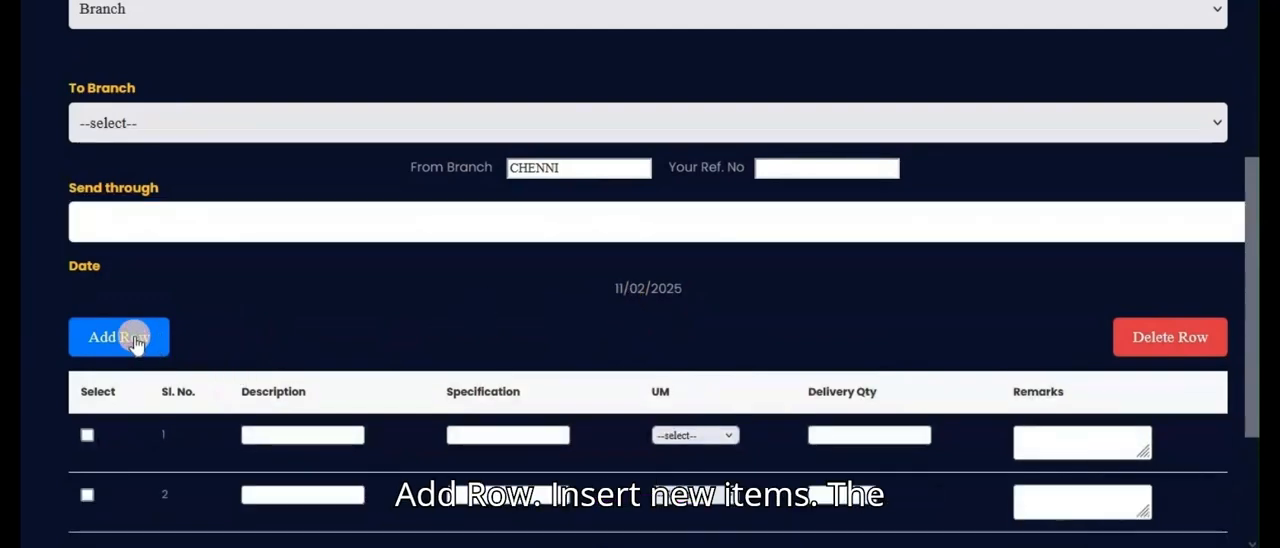
{"action": "left_click", "coordinate": [277, 435]}
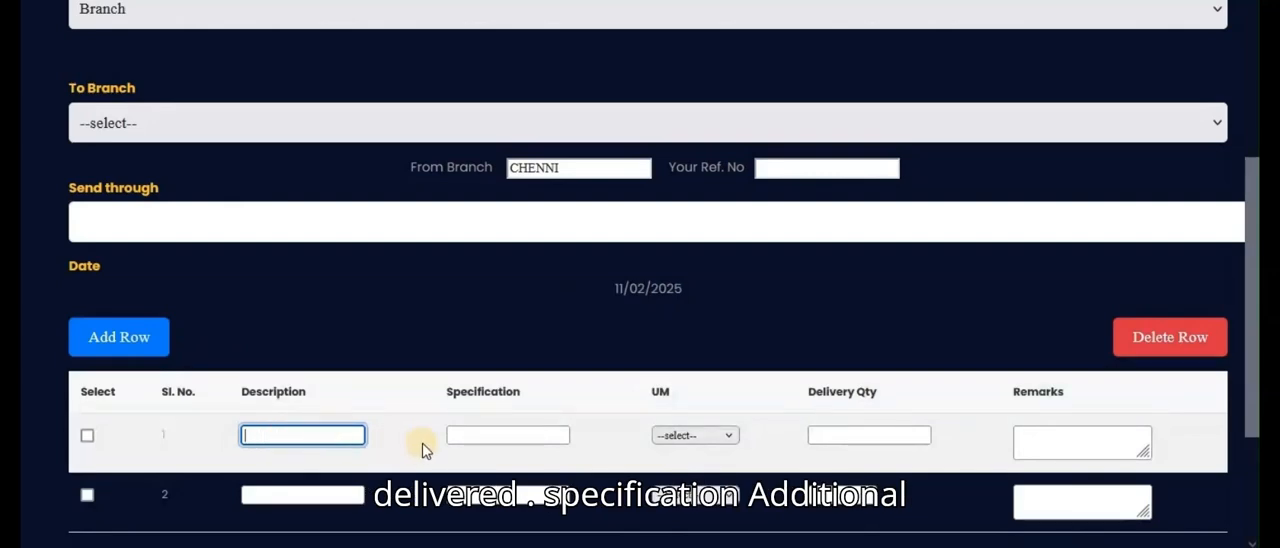
{"action": "left_click", "coordinate": [453, 435]}
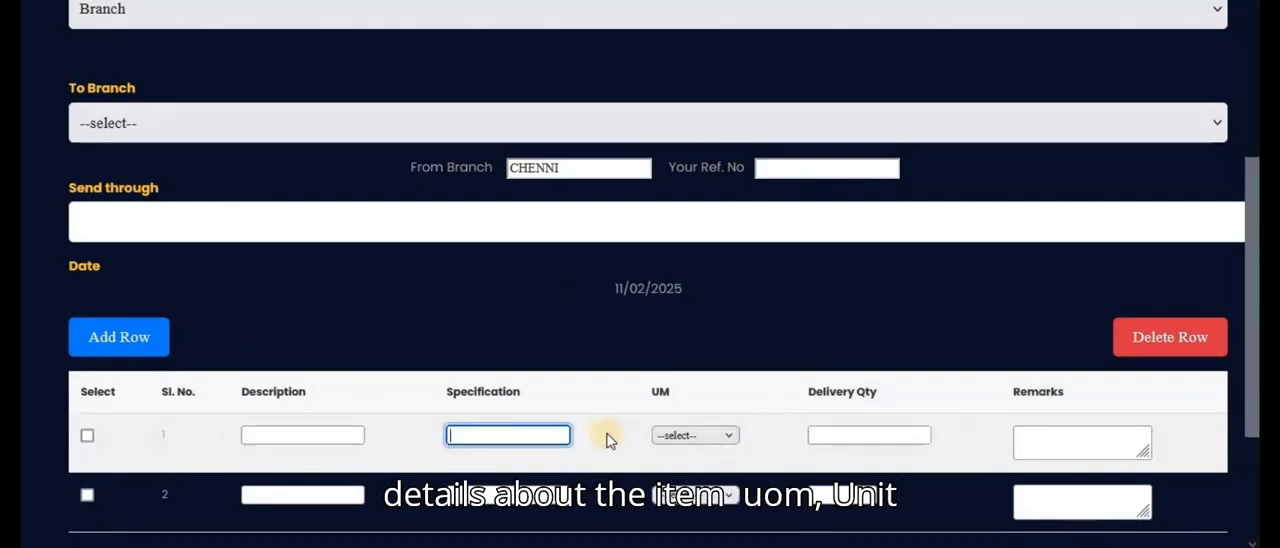
{"action": "left_click", "coordinate": [660, 440]}
{"action": "scroll", "coordinate": [680, 360], "scroll_direction": "down", "scroll_amount": 1}
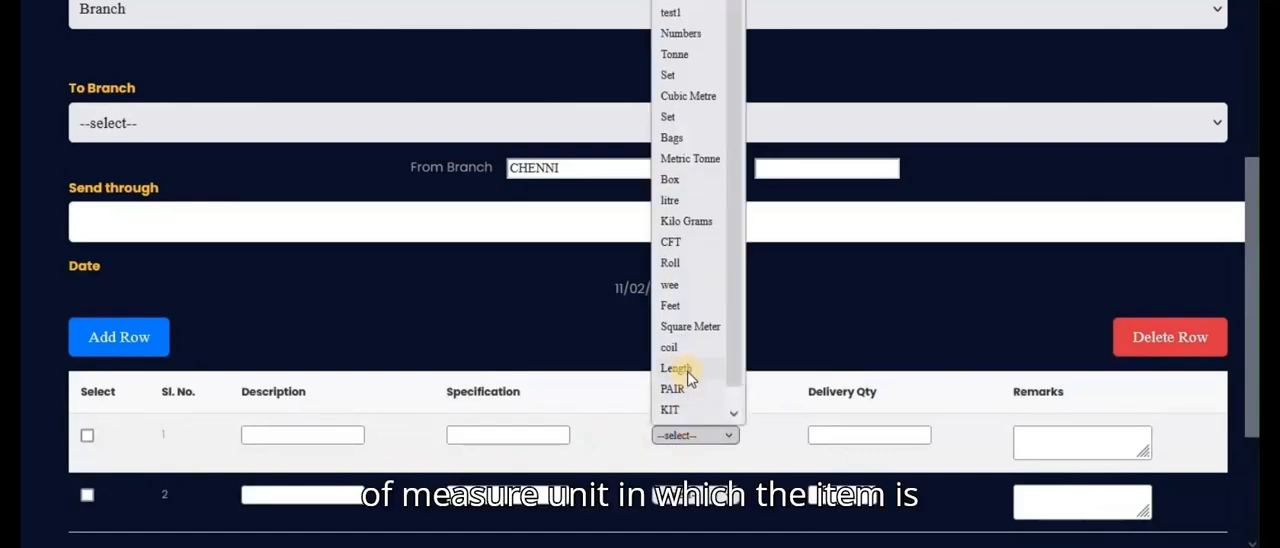
{"action": "left_click", "coordinate": [680, 368]}
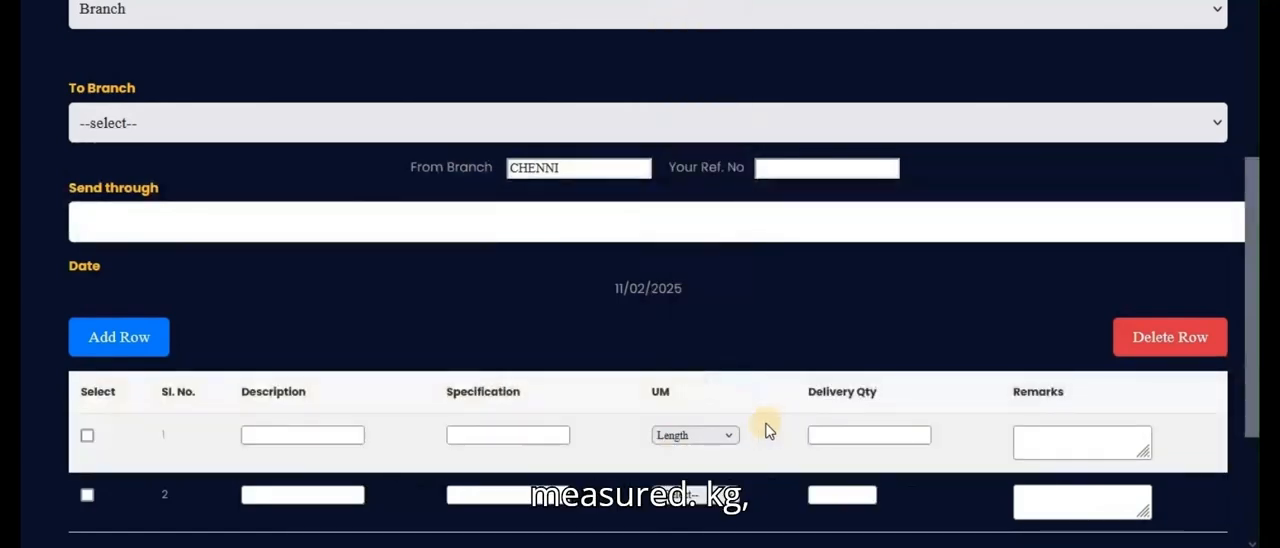
{"action": "left_click", "coordinate": [817, 432]}
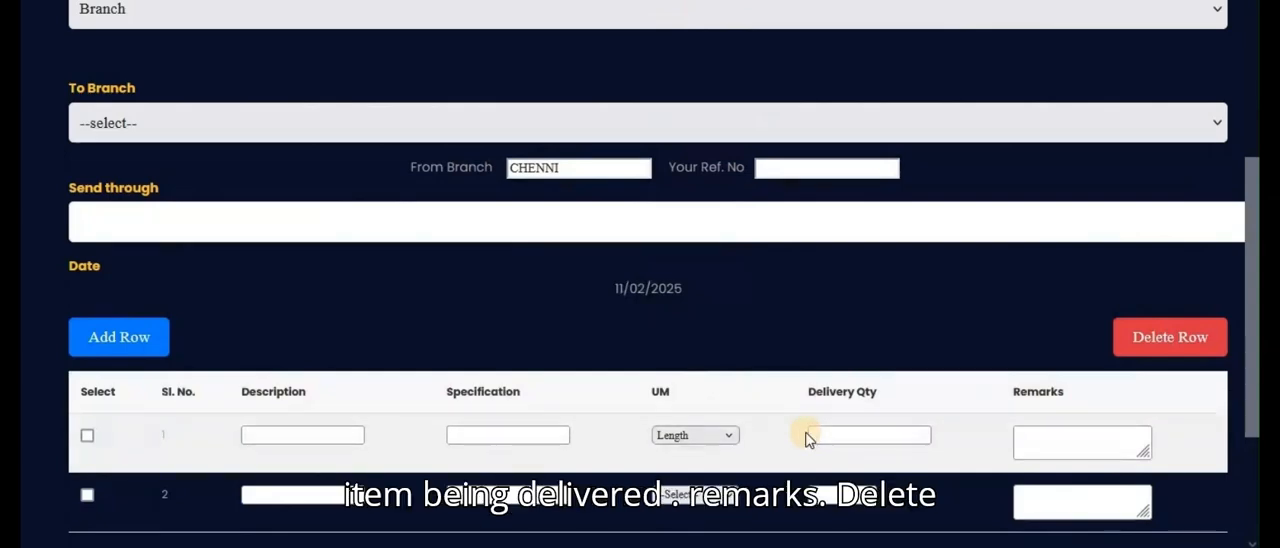
{"action": "left_click", "coordinate": [1066, 442]}
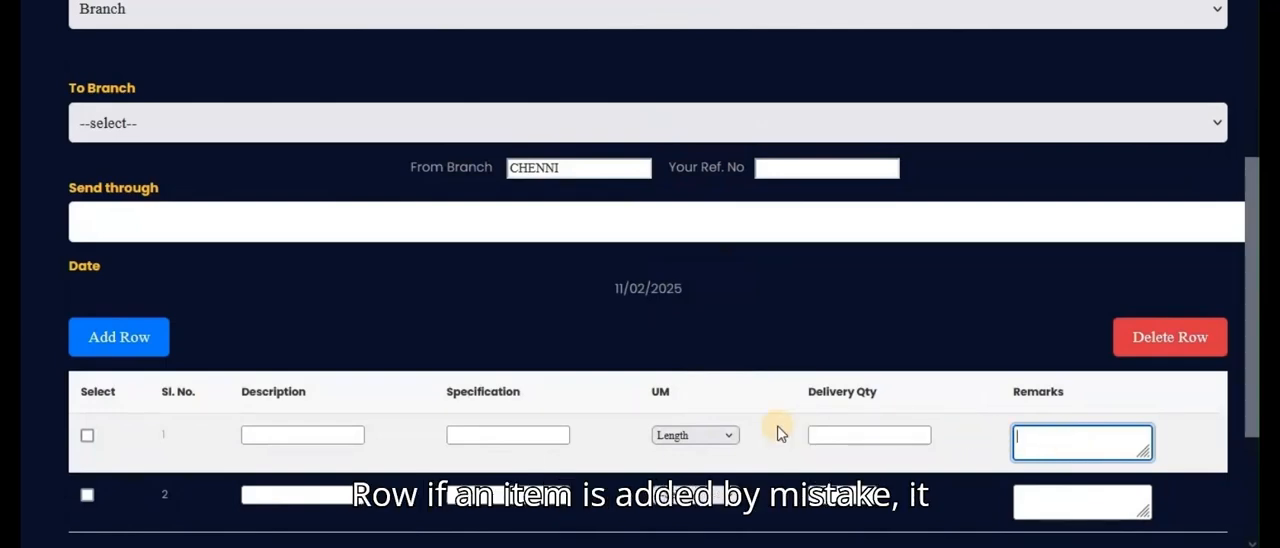
Step: Delete the first item row from the delivery note and submit the entry
{"action": "left_click", "coordinate": [87, 435]}
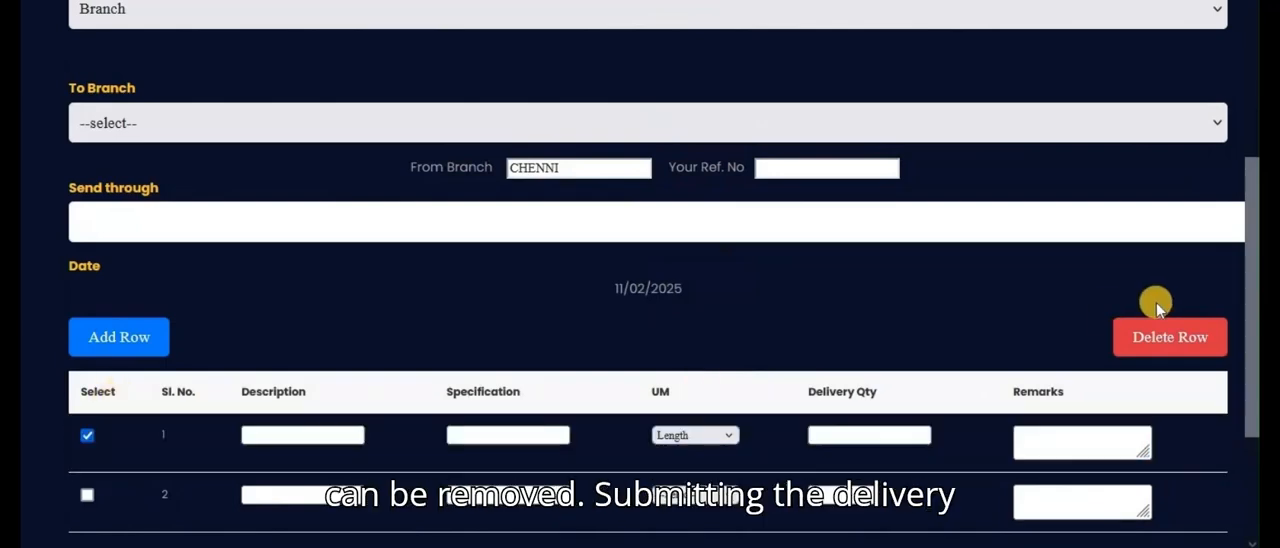
{"action": "left_click", "coordinate": [1163, 336]}
{"action": "scroll", "coordinate": [588, 404], "scroll_direction": "down", "scroll_amount": 1}
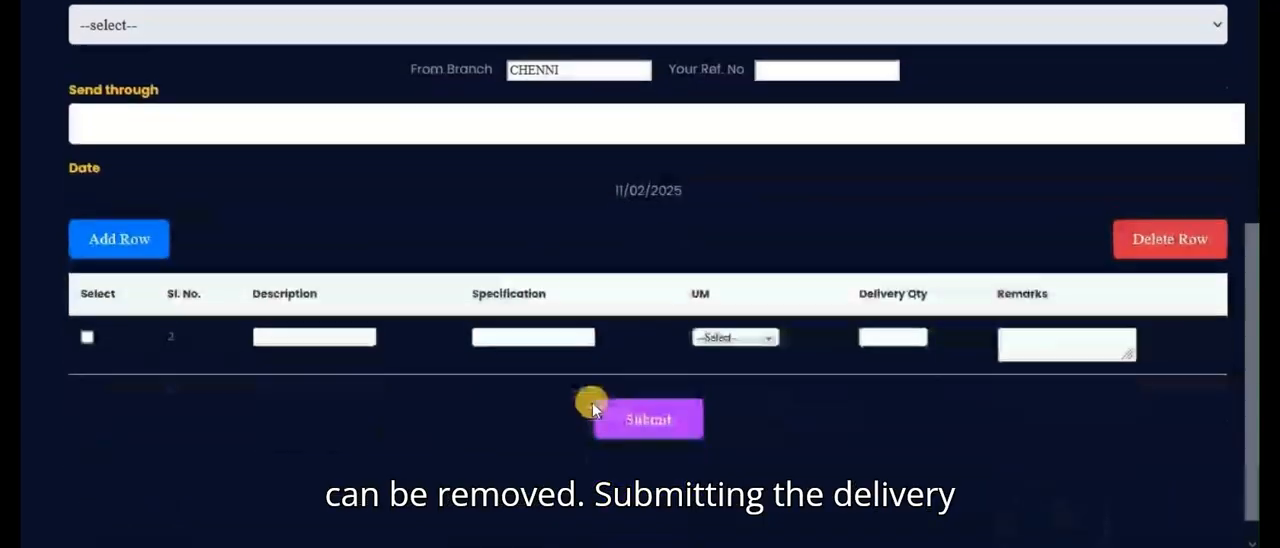
{"action": "left_click", "coordinate": [648, 410]}
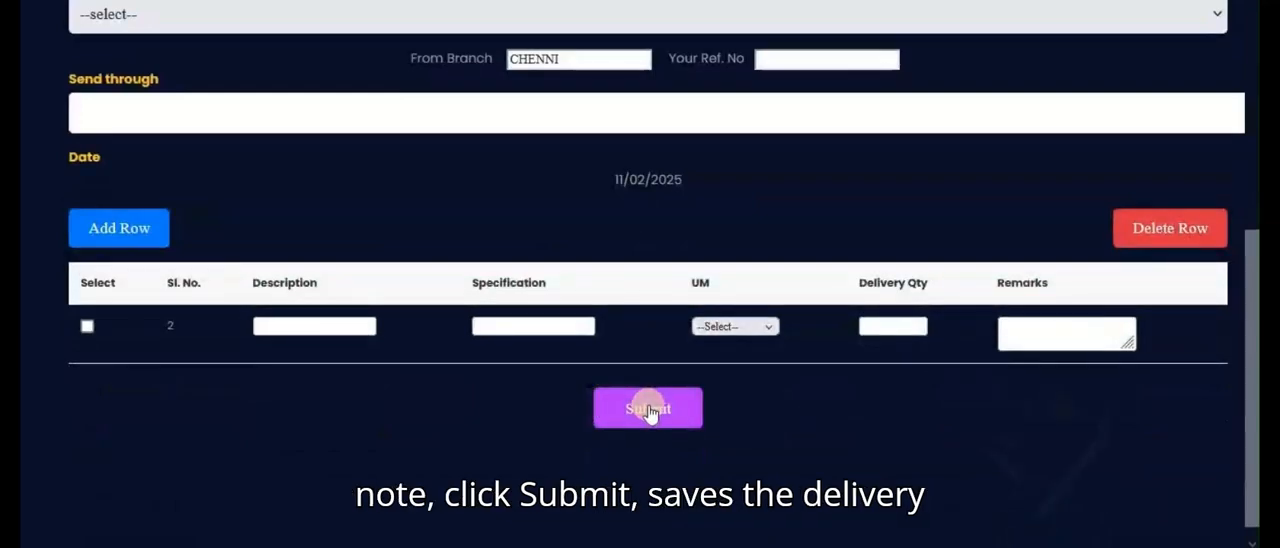
{"action": "scroll", "coordinate": [648, 410], "scroll_direction": "up", "scroll_amount": 3}
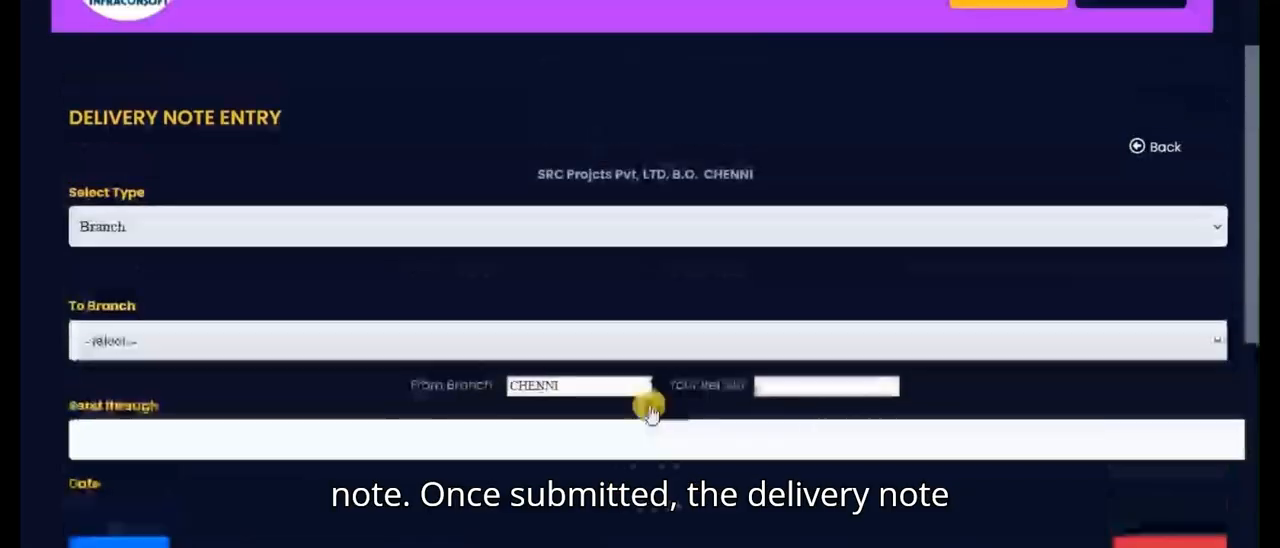